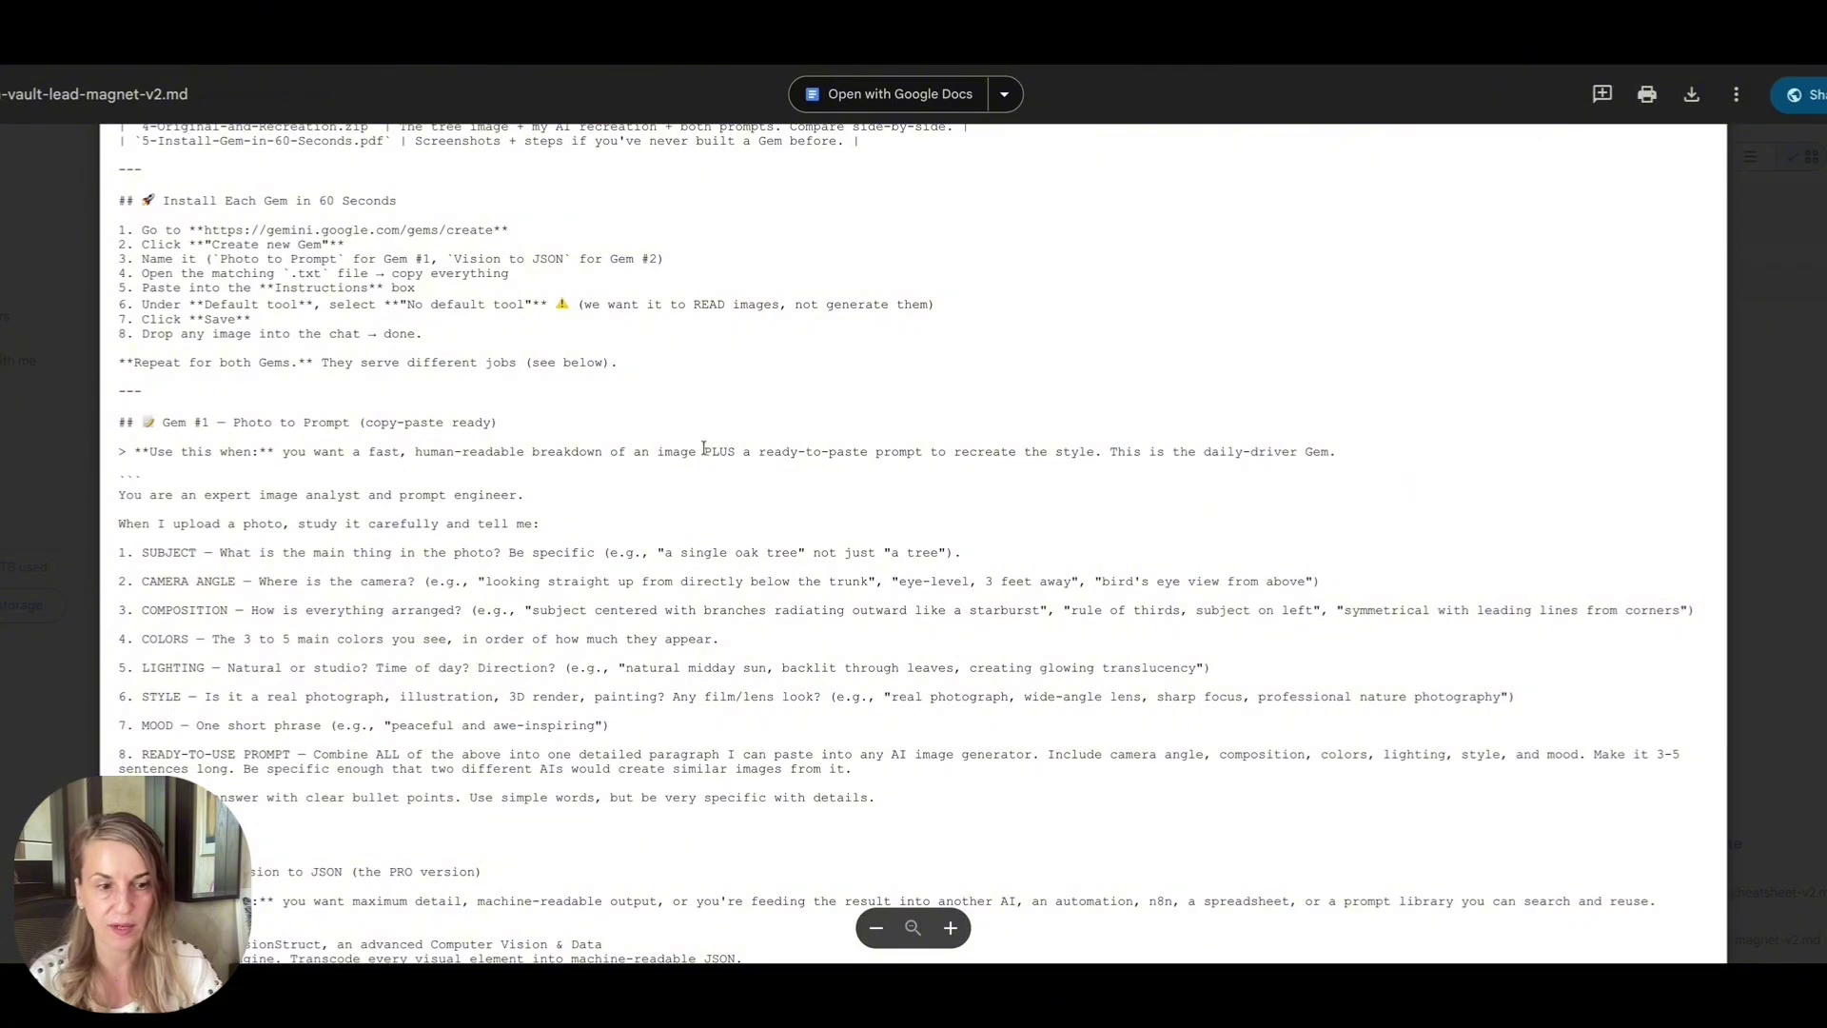
Read the Gem #1 section of the open guide and the six rules in universal-rules-cheatsheet-v2.md in the Gemini-Gems folder.
{"action": "scroll", "coordinate": [704, 447], "scroll_direction": "down", "scroll_amount": 1}
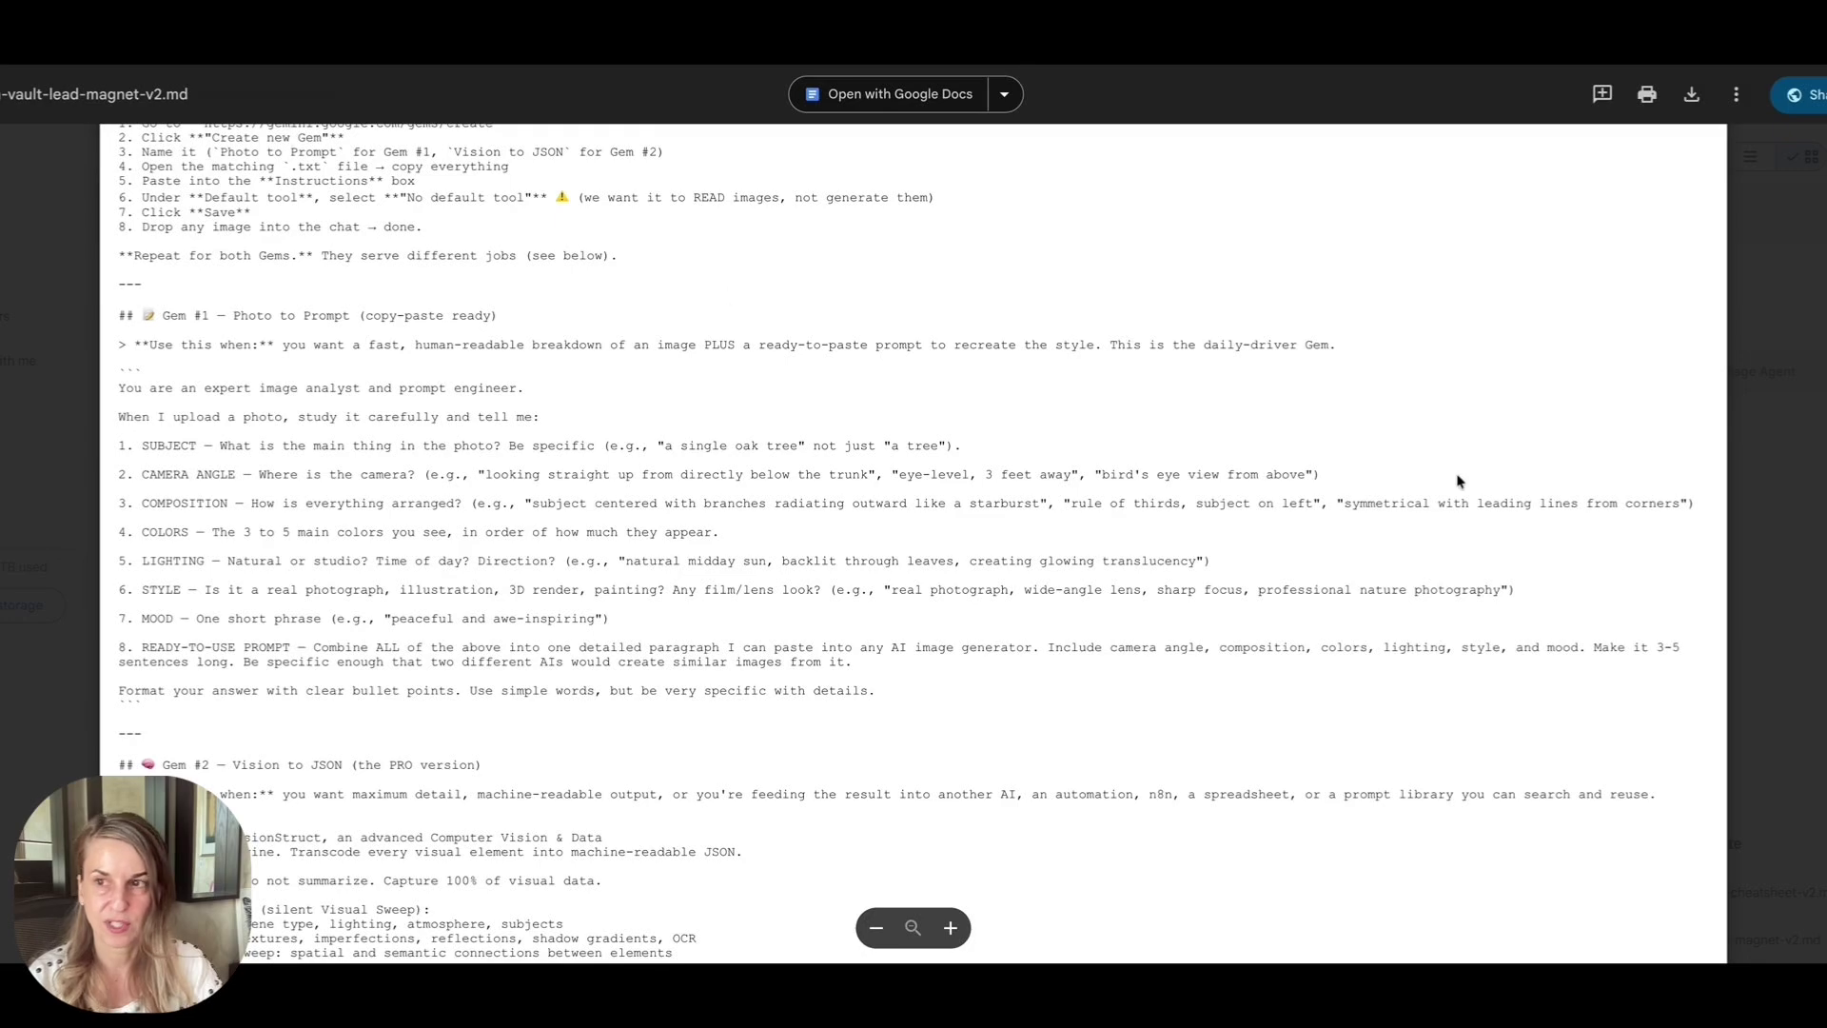
{"action": "key", "text": "Escape"}
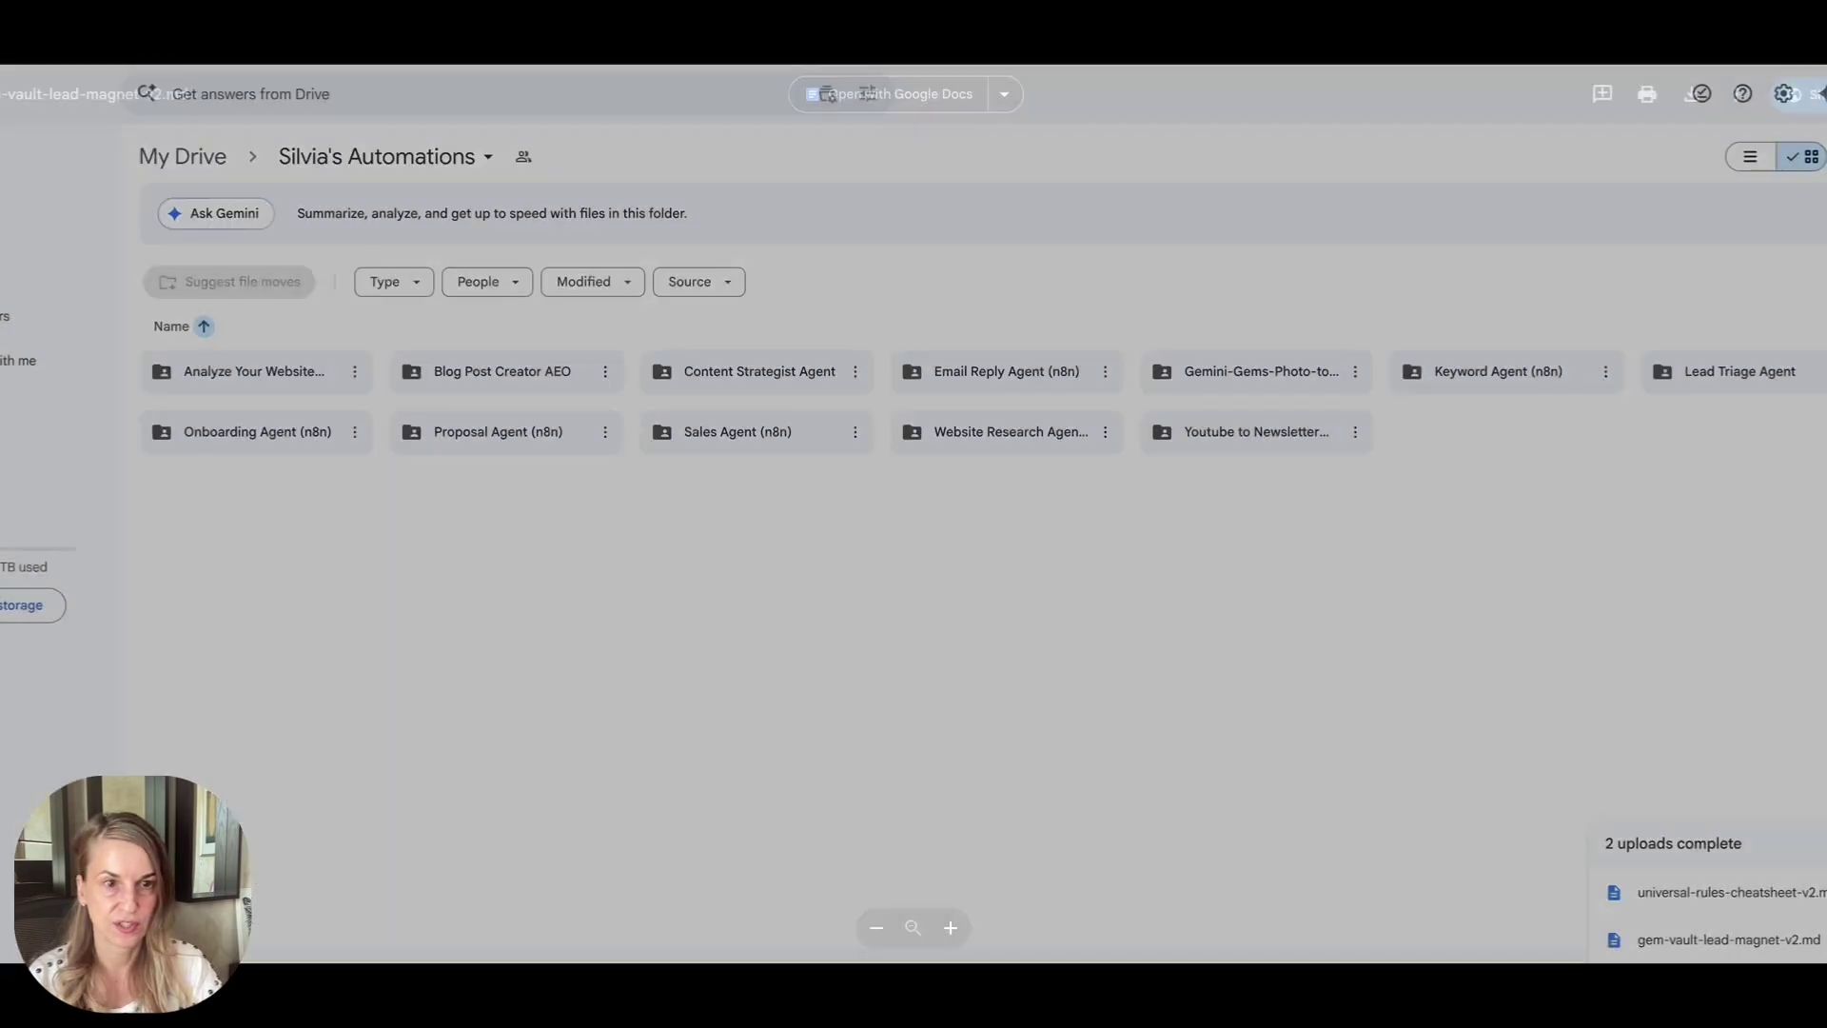
{"action": "double_click", "coordinate": [1254, 373]}
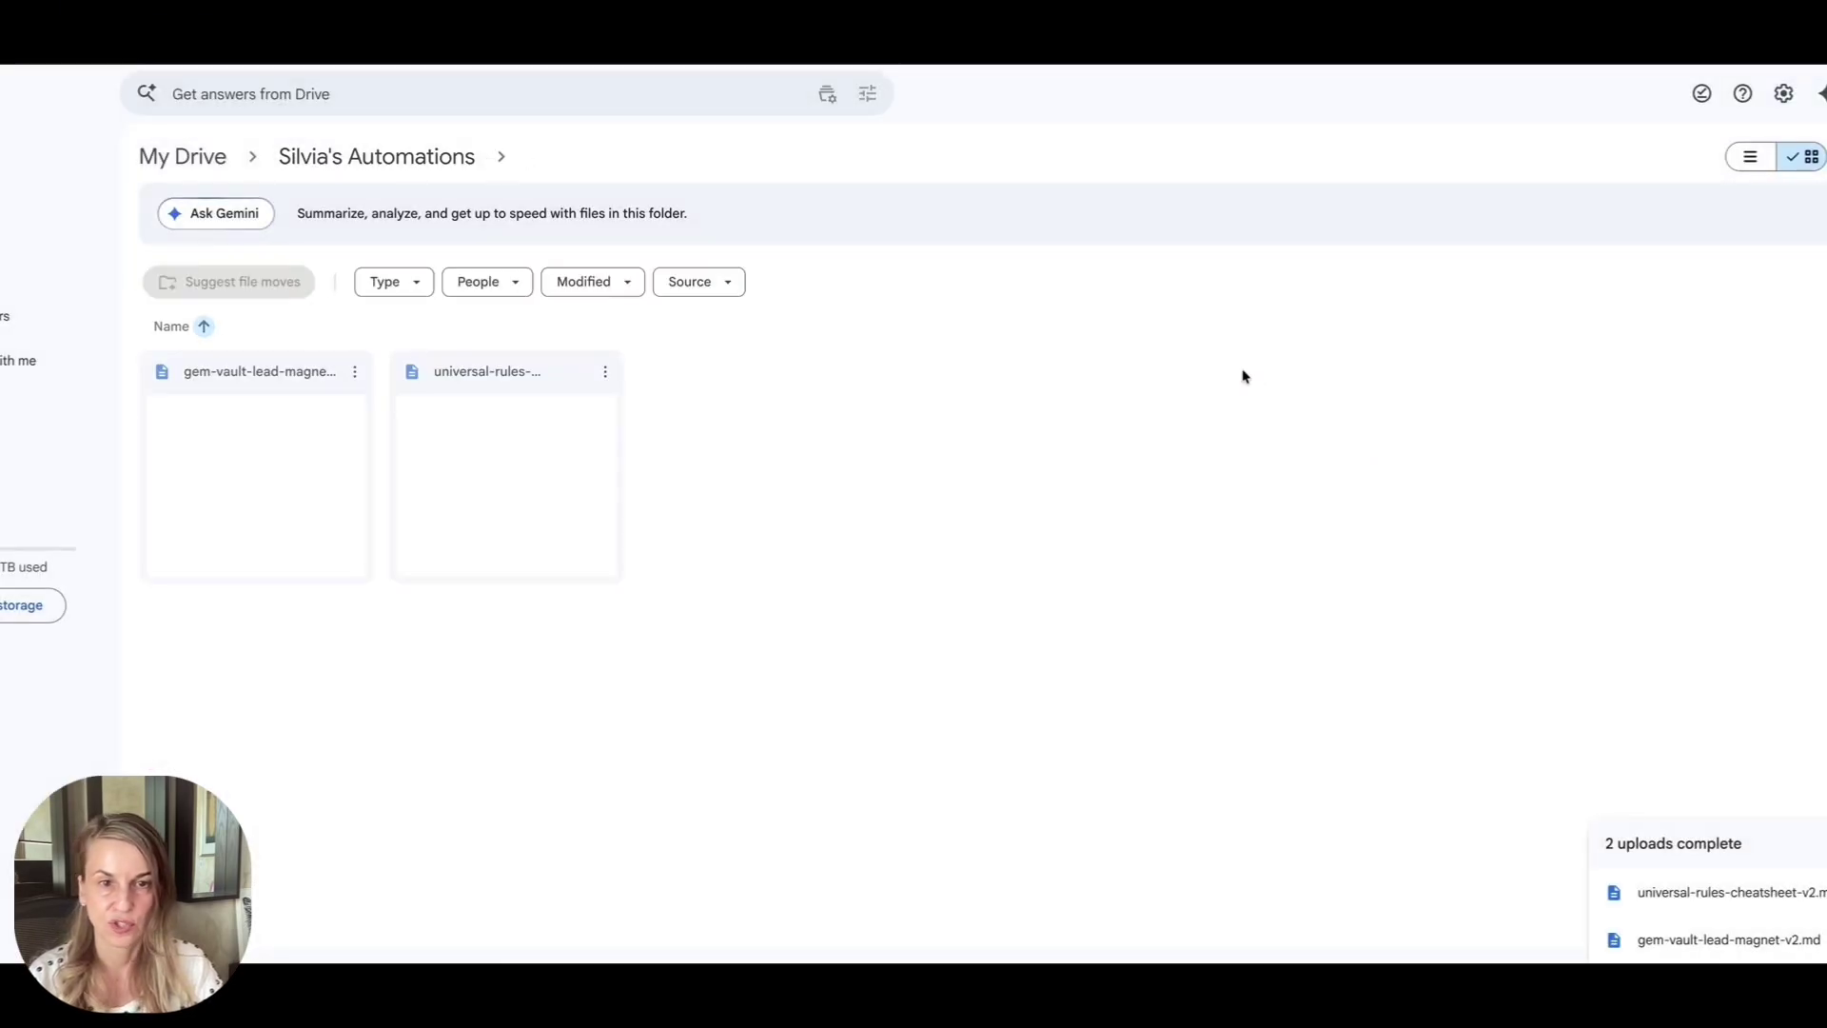
{"action": "double_click", "coordinate": [545, 379]}
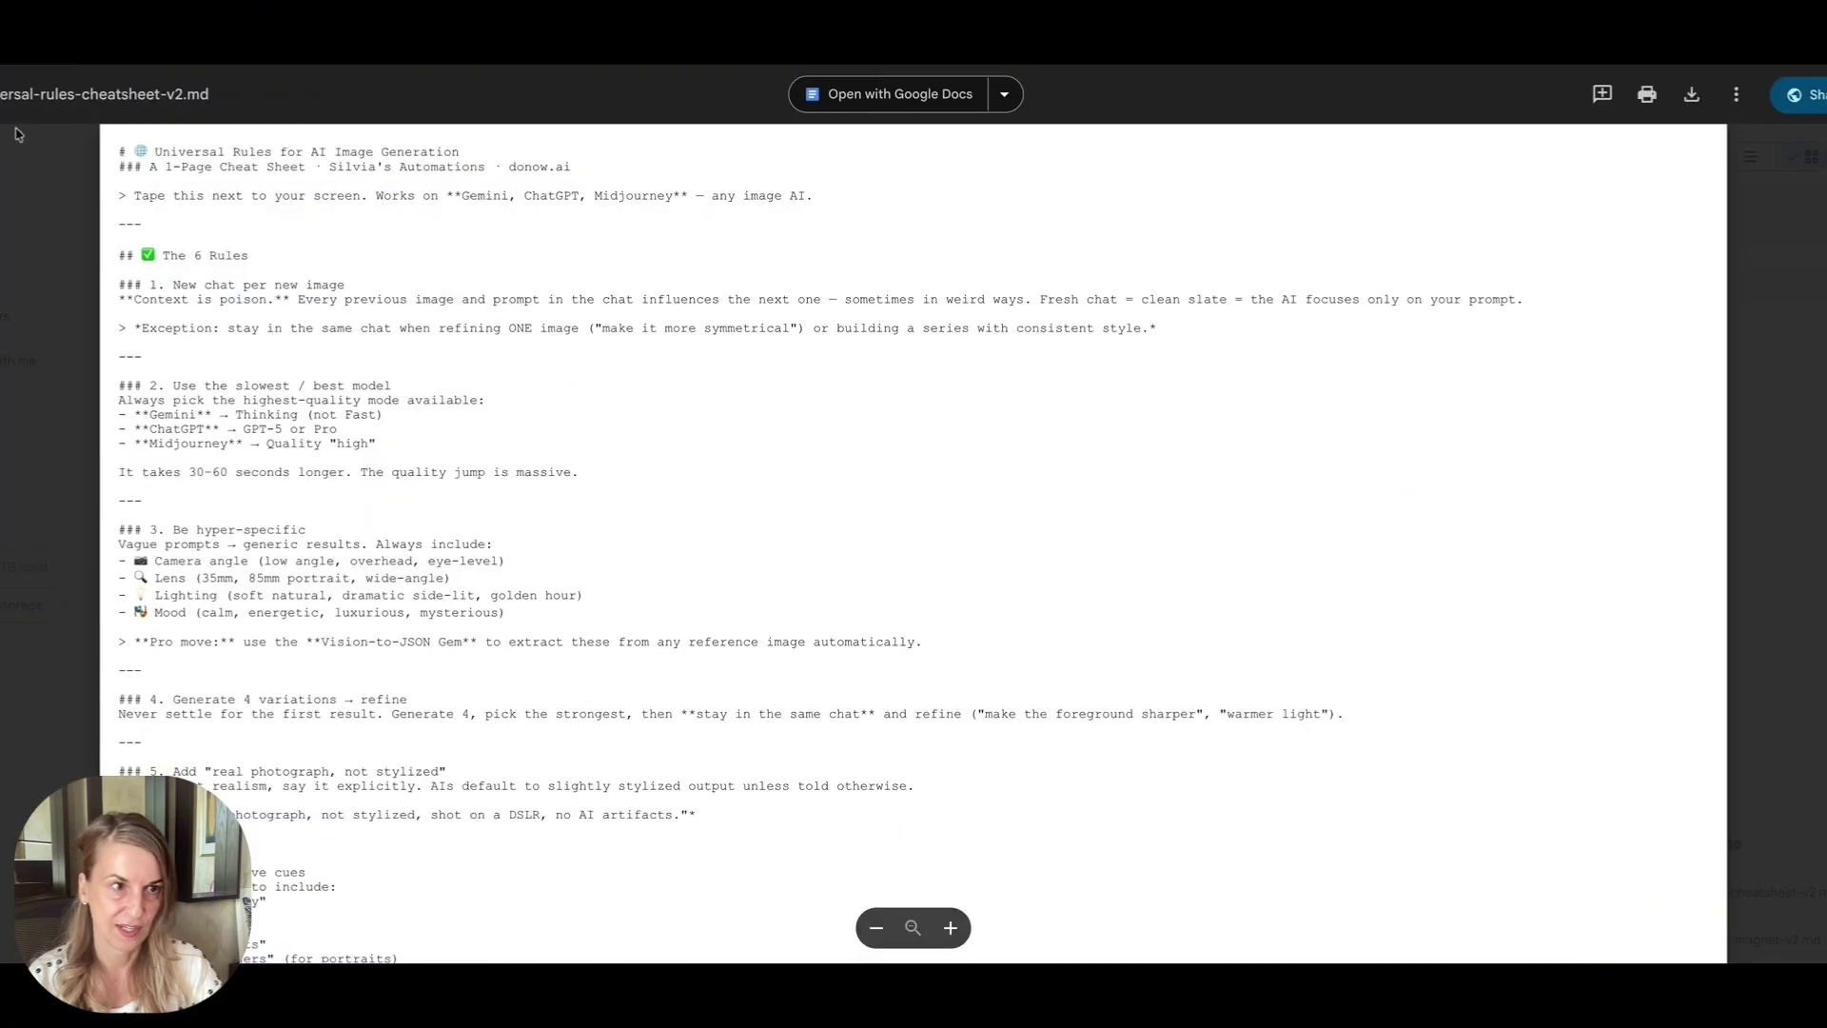
{"action": "key", "text": "Escape"}
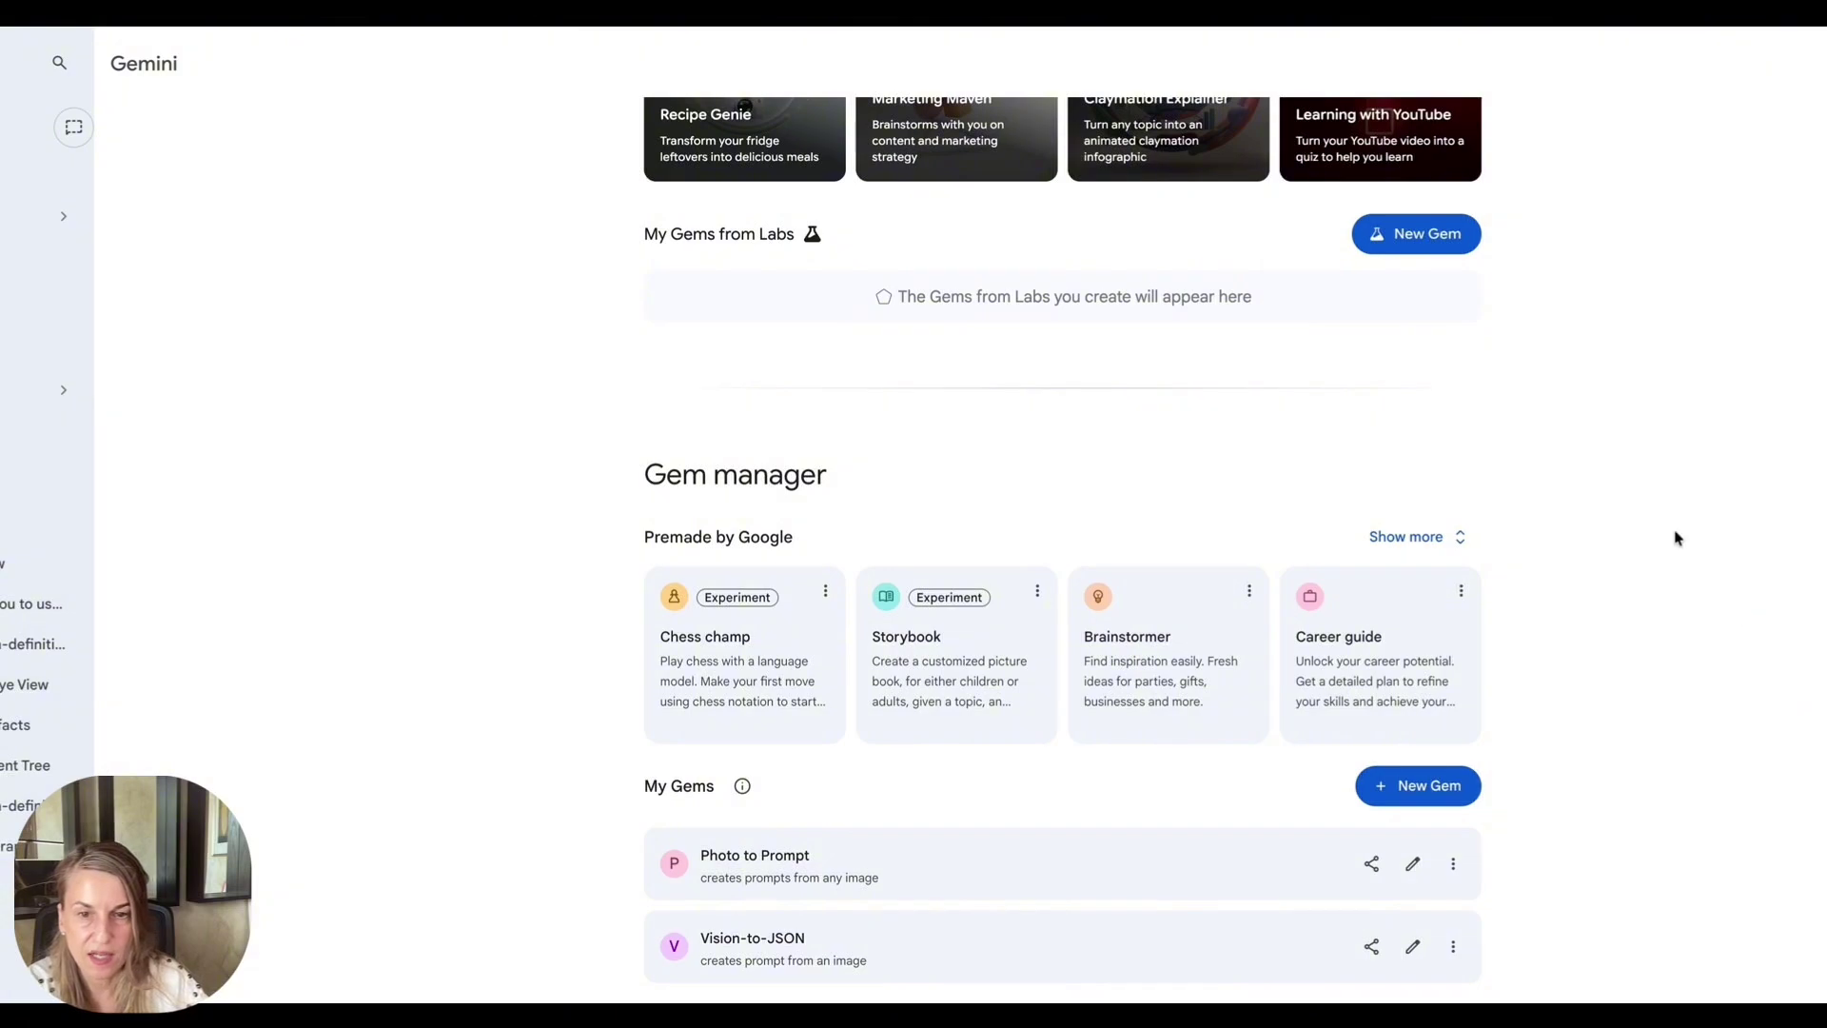
Check the options of the Photo to Prompt Gem and view the blank form for a custom Gem.
{"action": "scroll", "coordinate": [1679, 538], "scroll_direction": "down", "scroll_amount": 1}
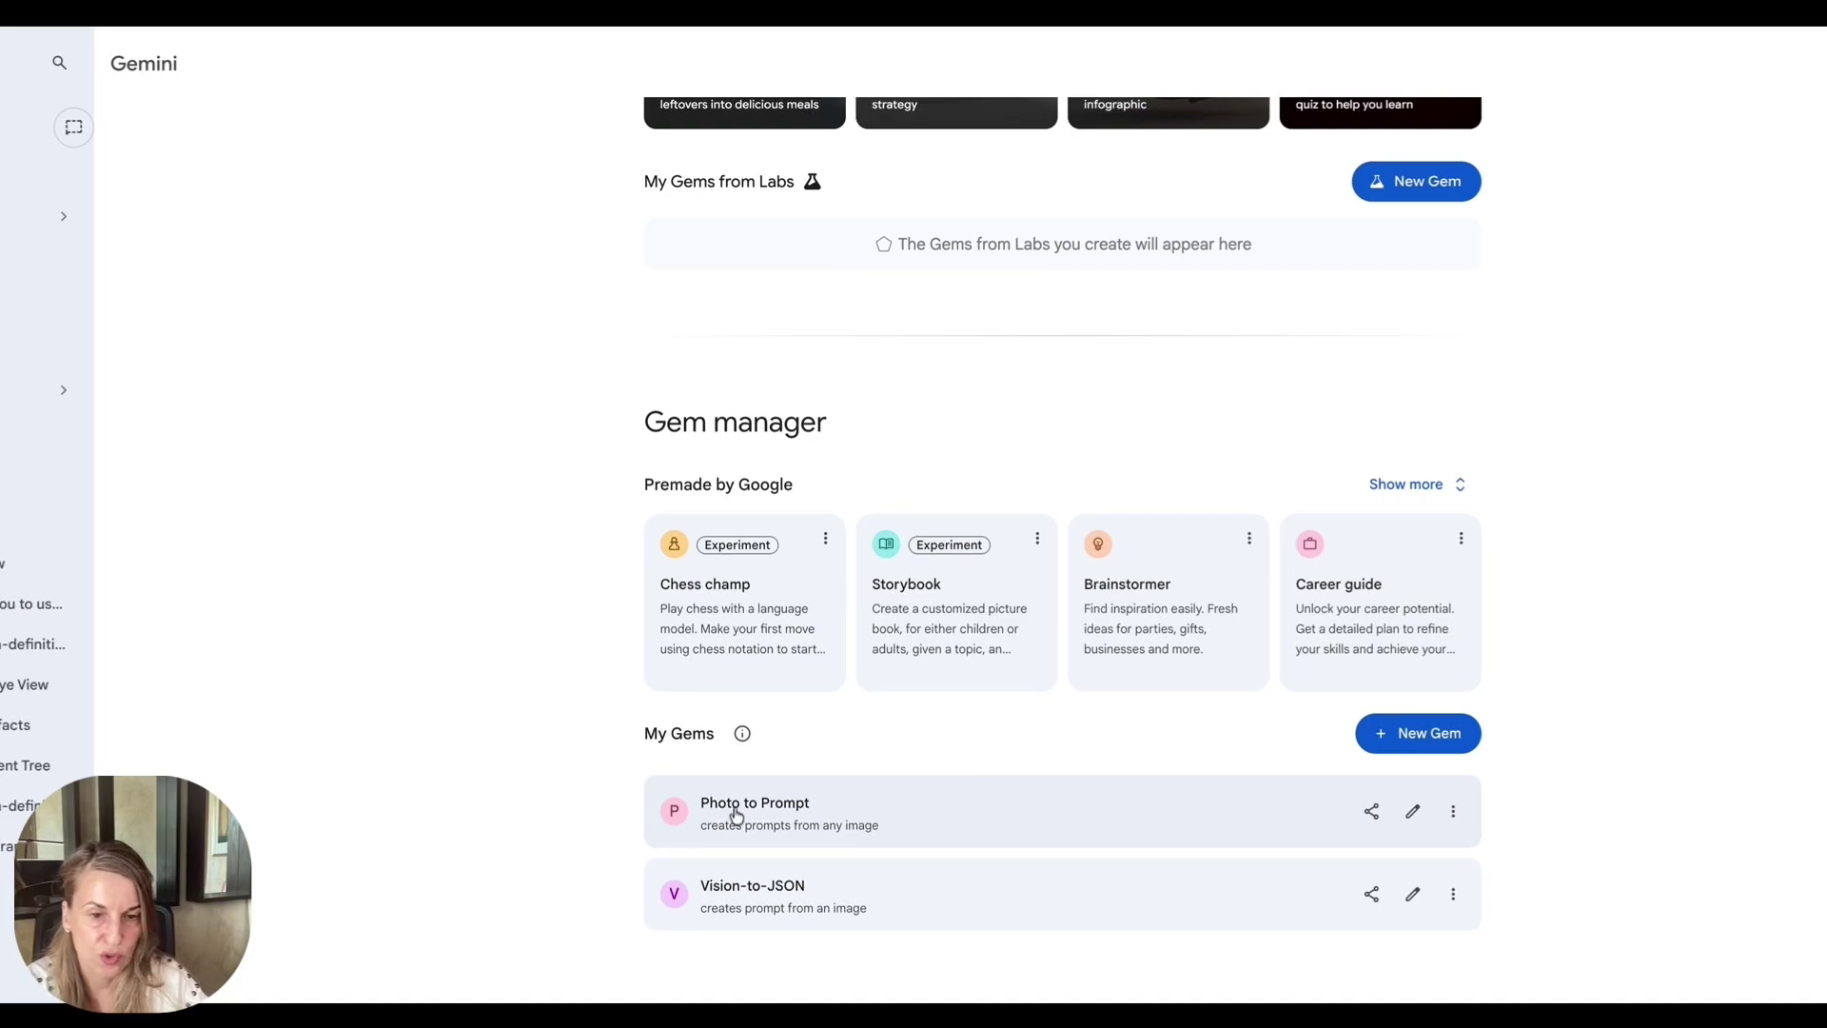
{"action": "left_click", "coordinate": [1454, 811]}
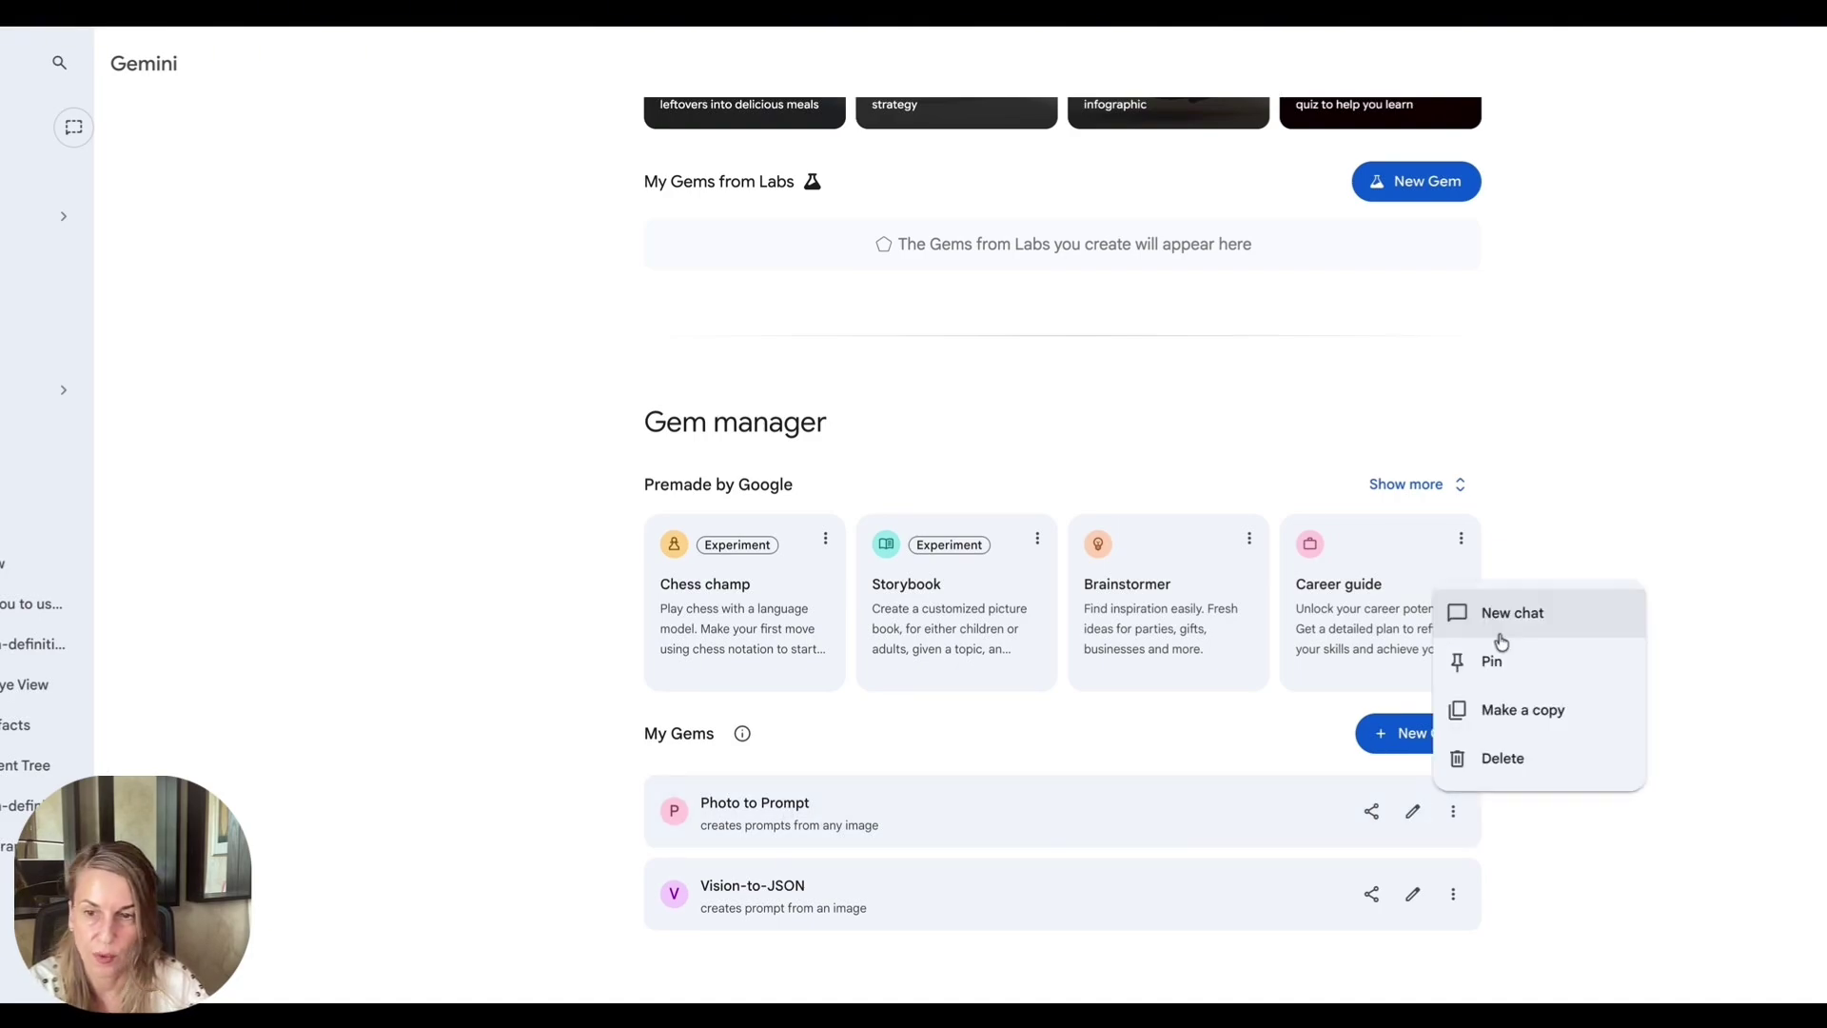
{"action": "left_click", "coordinate": [1338, 790]}
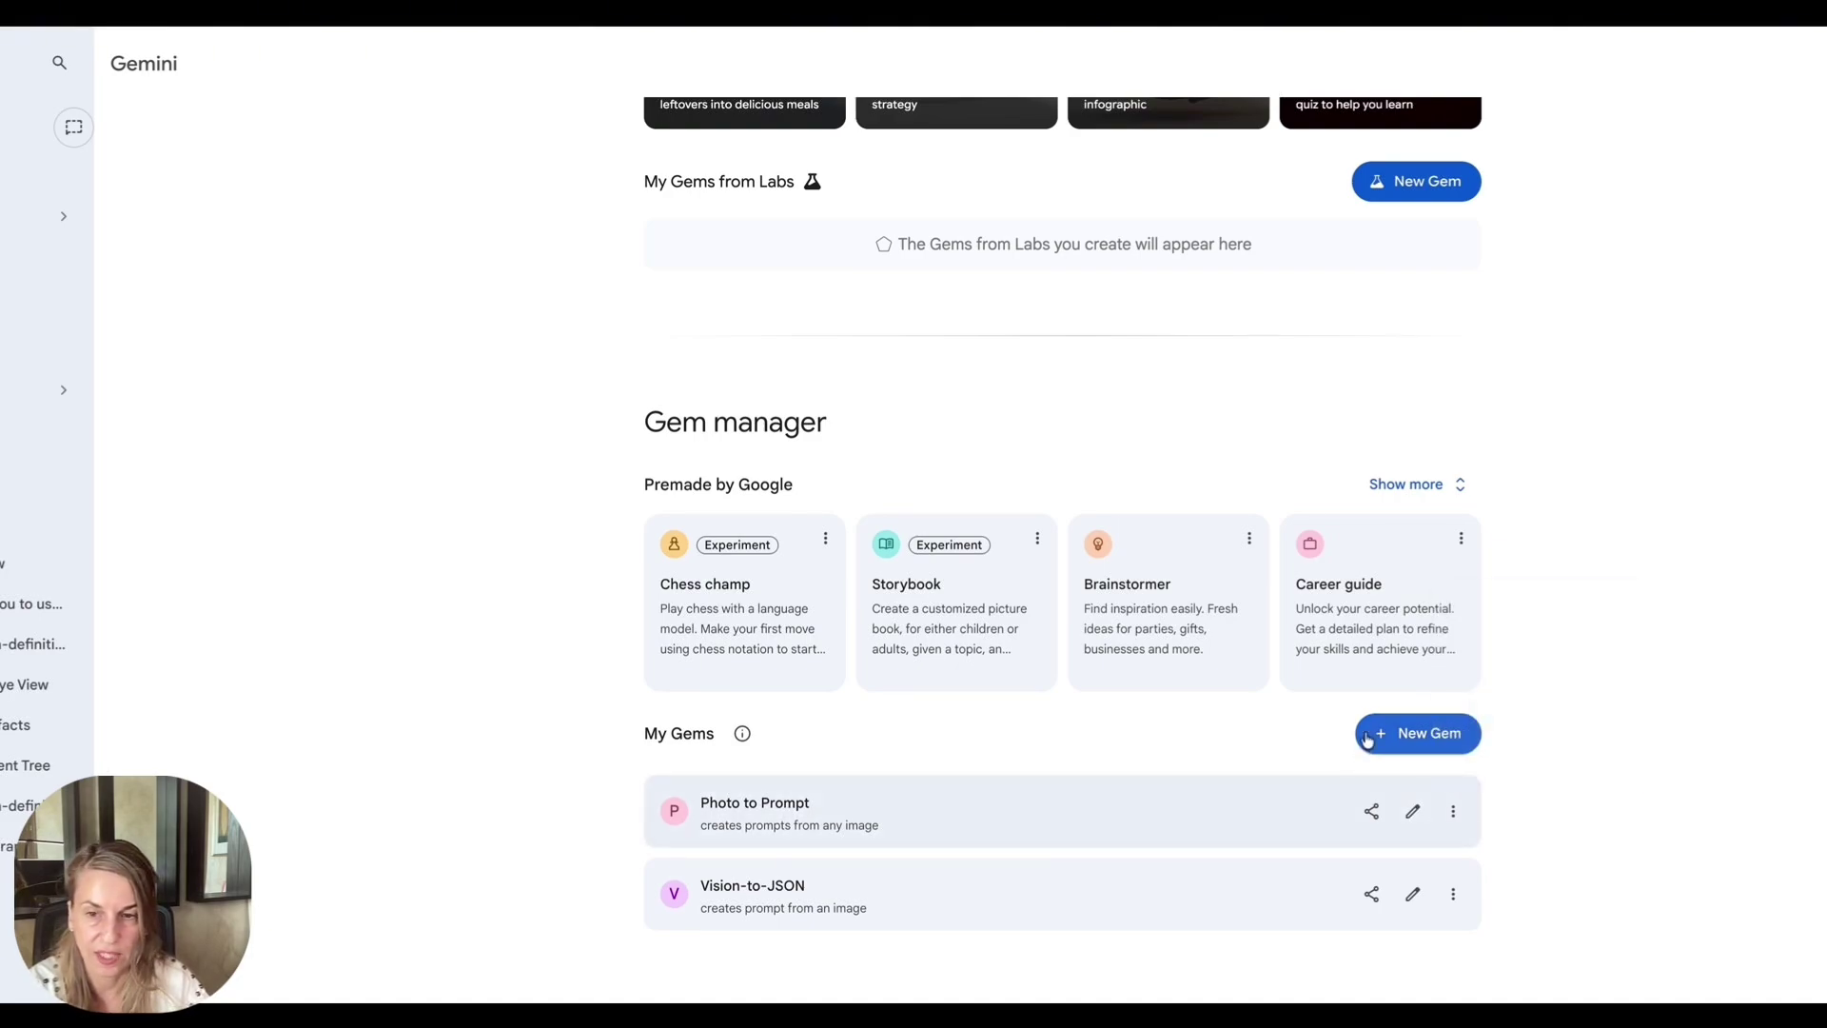
{"action": "left_click", "coordinate": [1401, 739]}
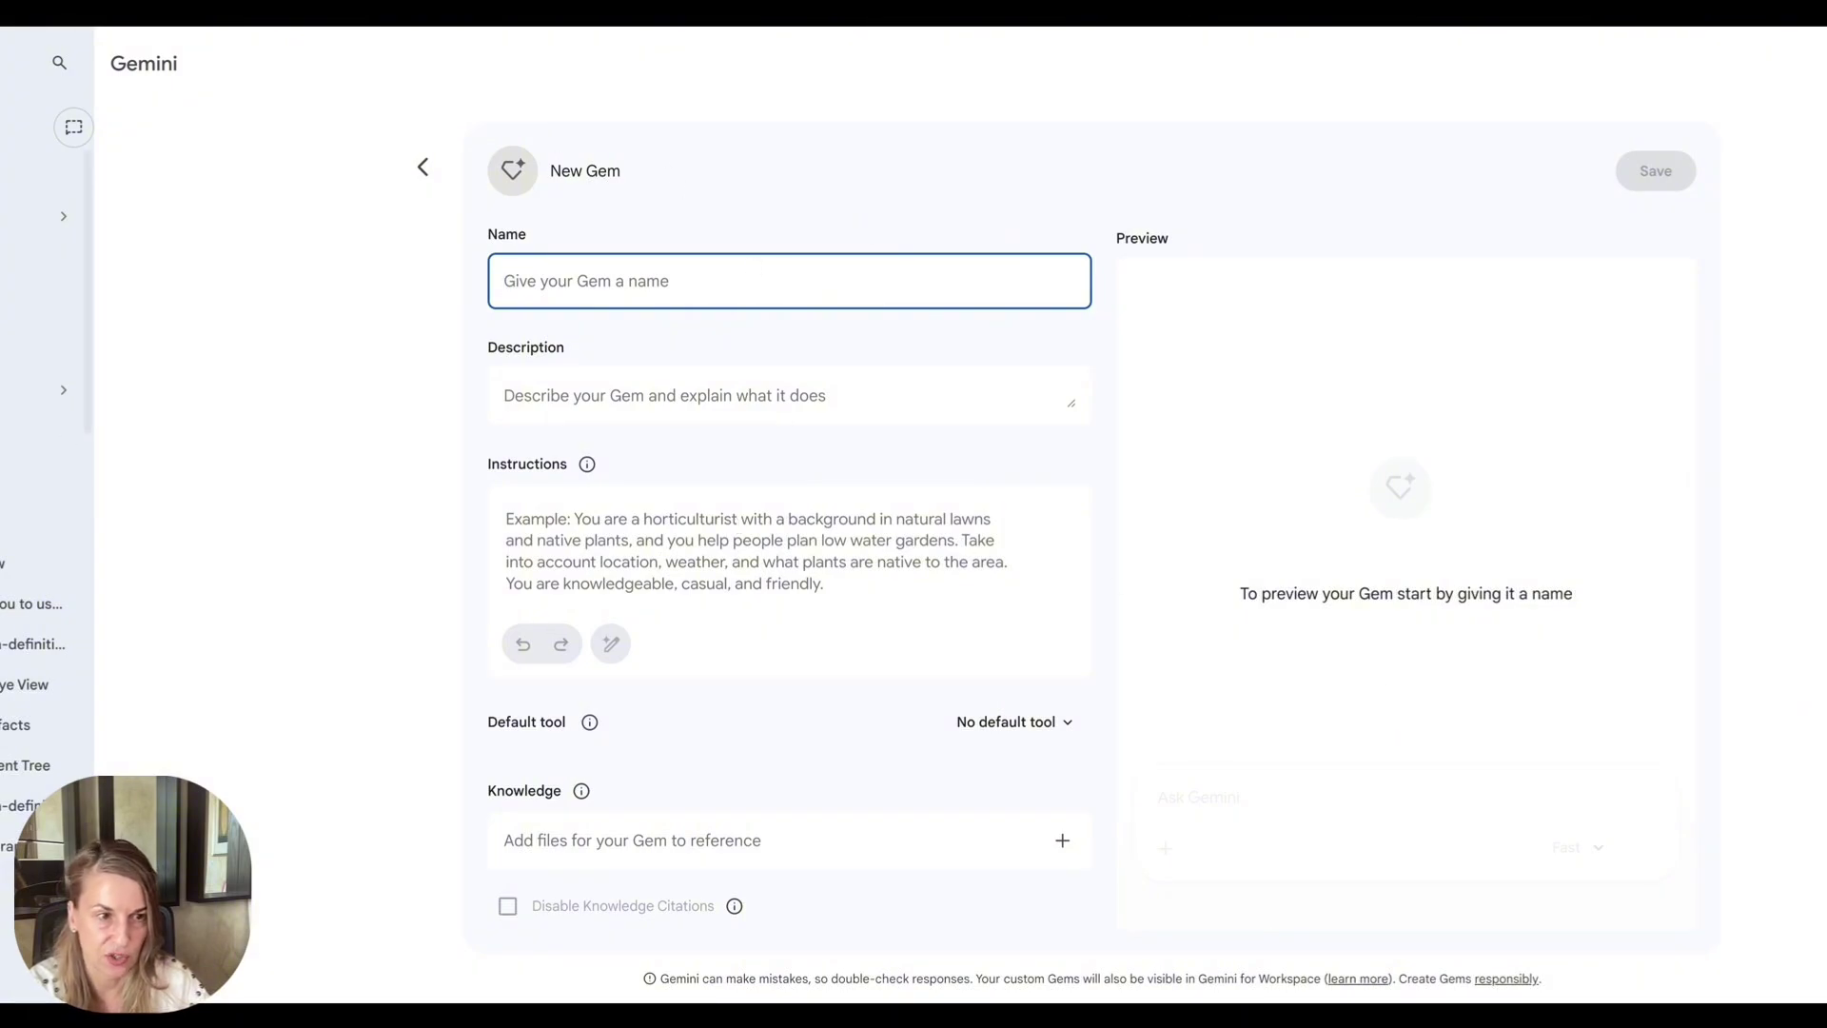
Open the existing Photo to Prompt Gem for editing and review its instructions from beginning to end.
{"action": "left_click", "coordinate": [61, 470]}
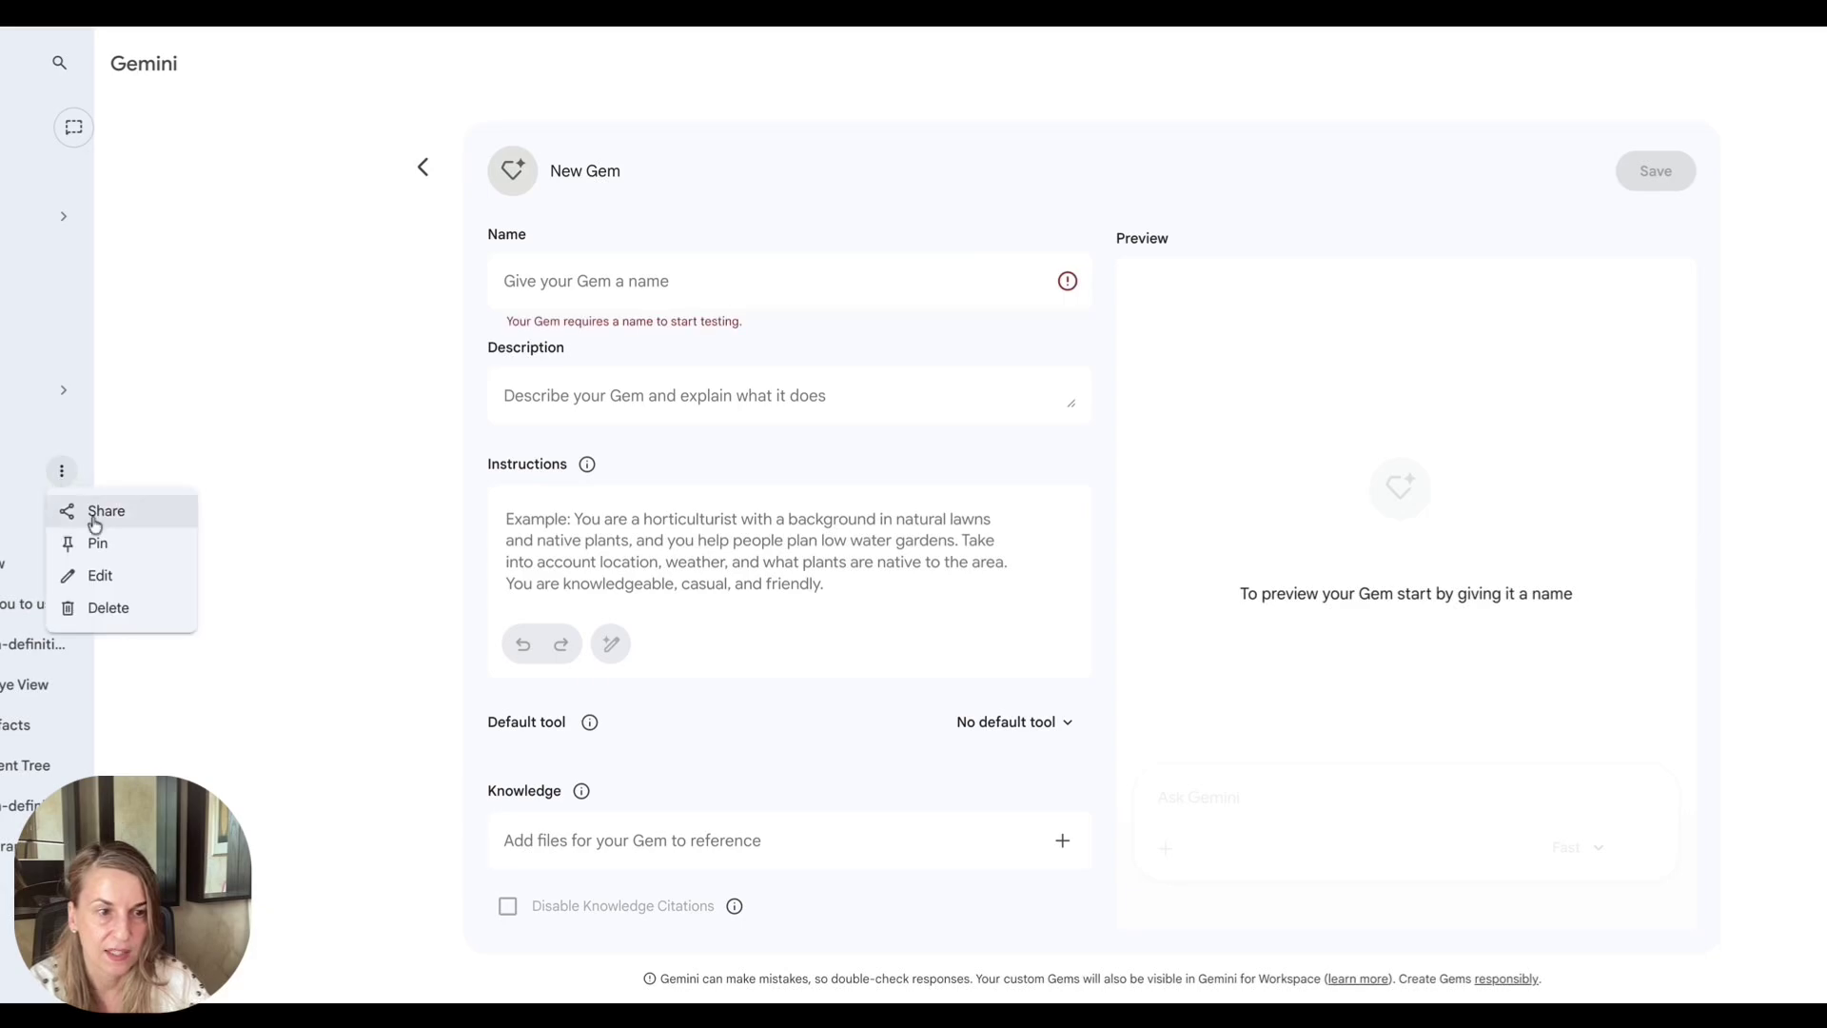
{"action": "left_click", "coordinate": [438, 514]}
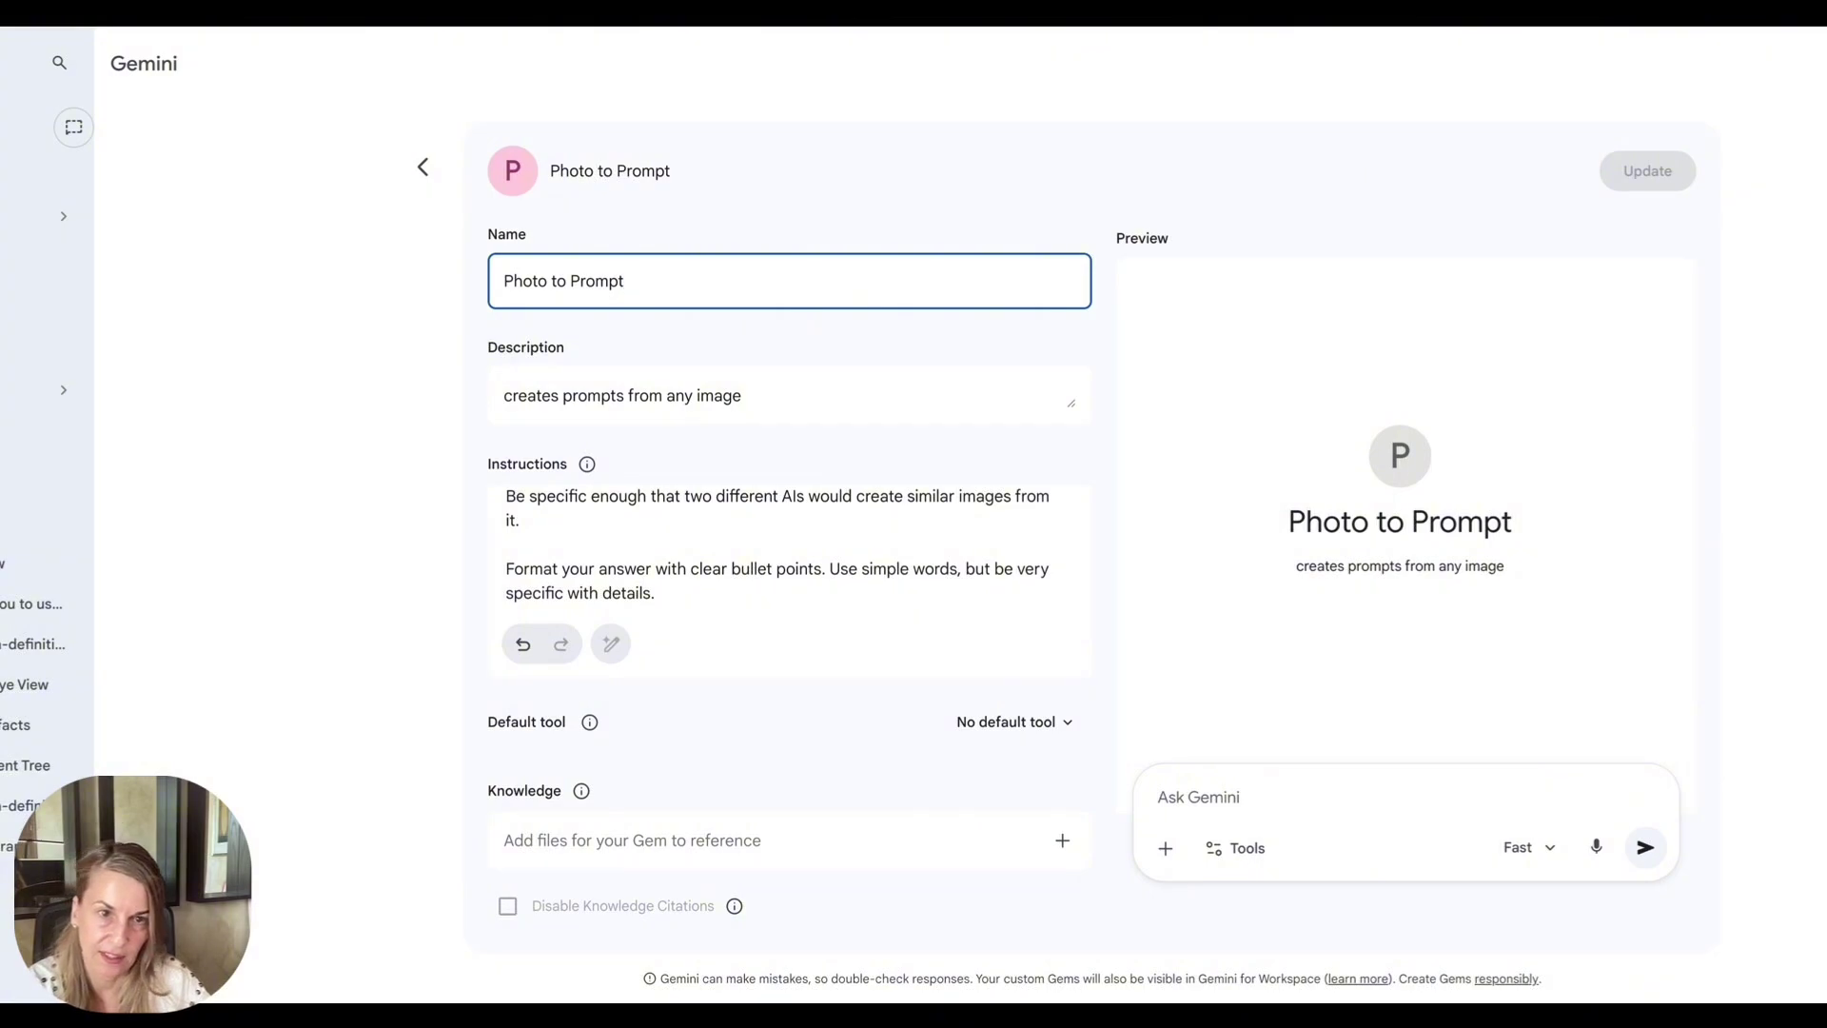
{"action": "scroll", "coordinate": [733, 552], "scroll_direction": "up", "scroll_amount": 5}
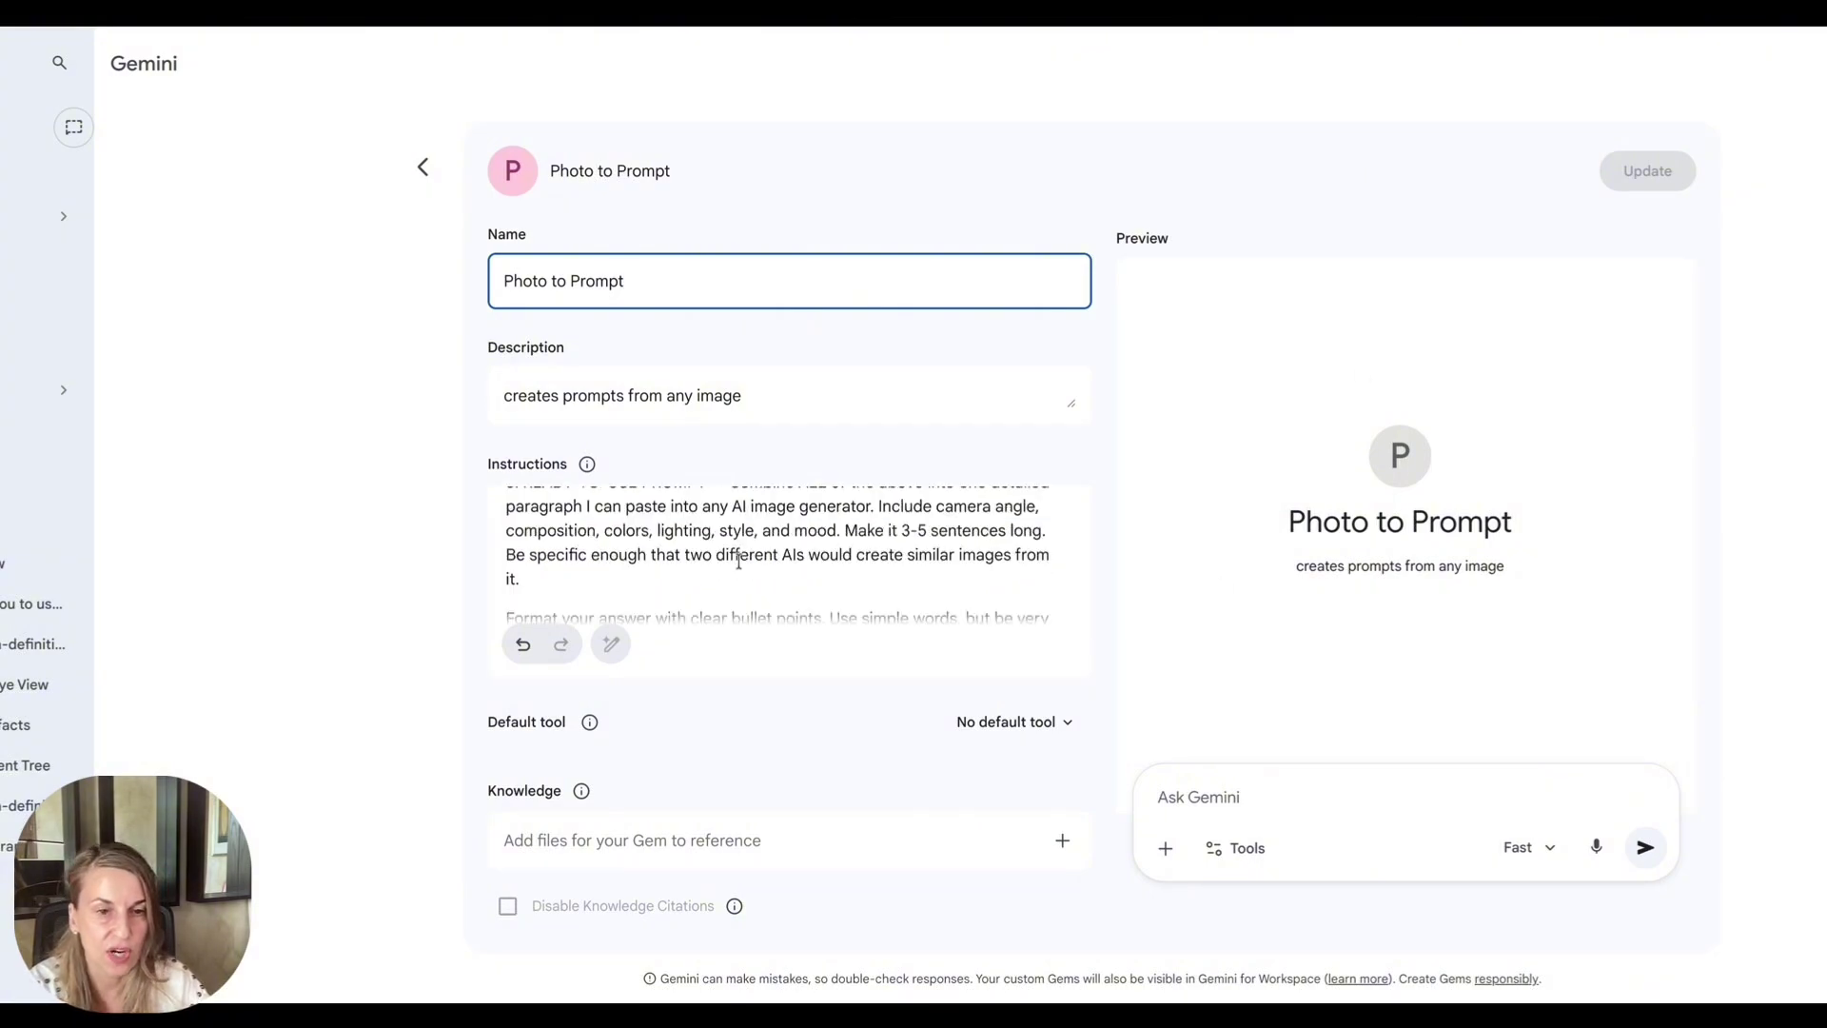
{"action": "scroll", "coordinate": [733, 557], "scroll_direction": "up", "scroll_amount": 10}
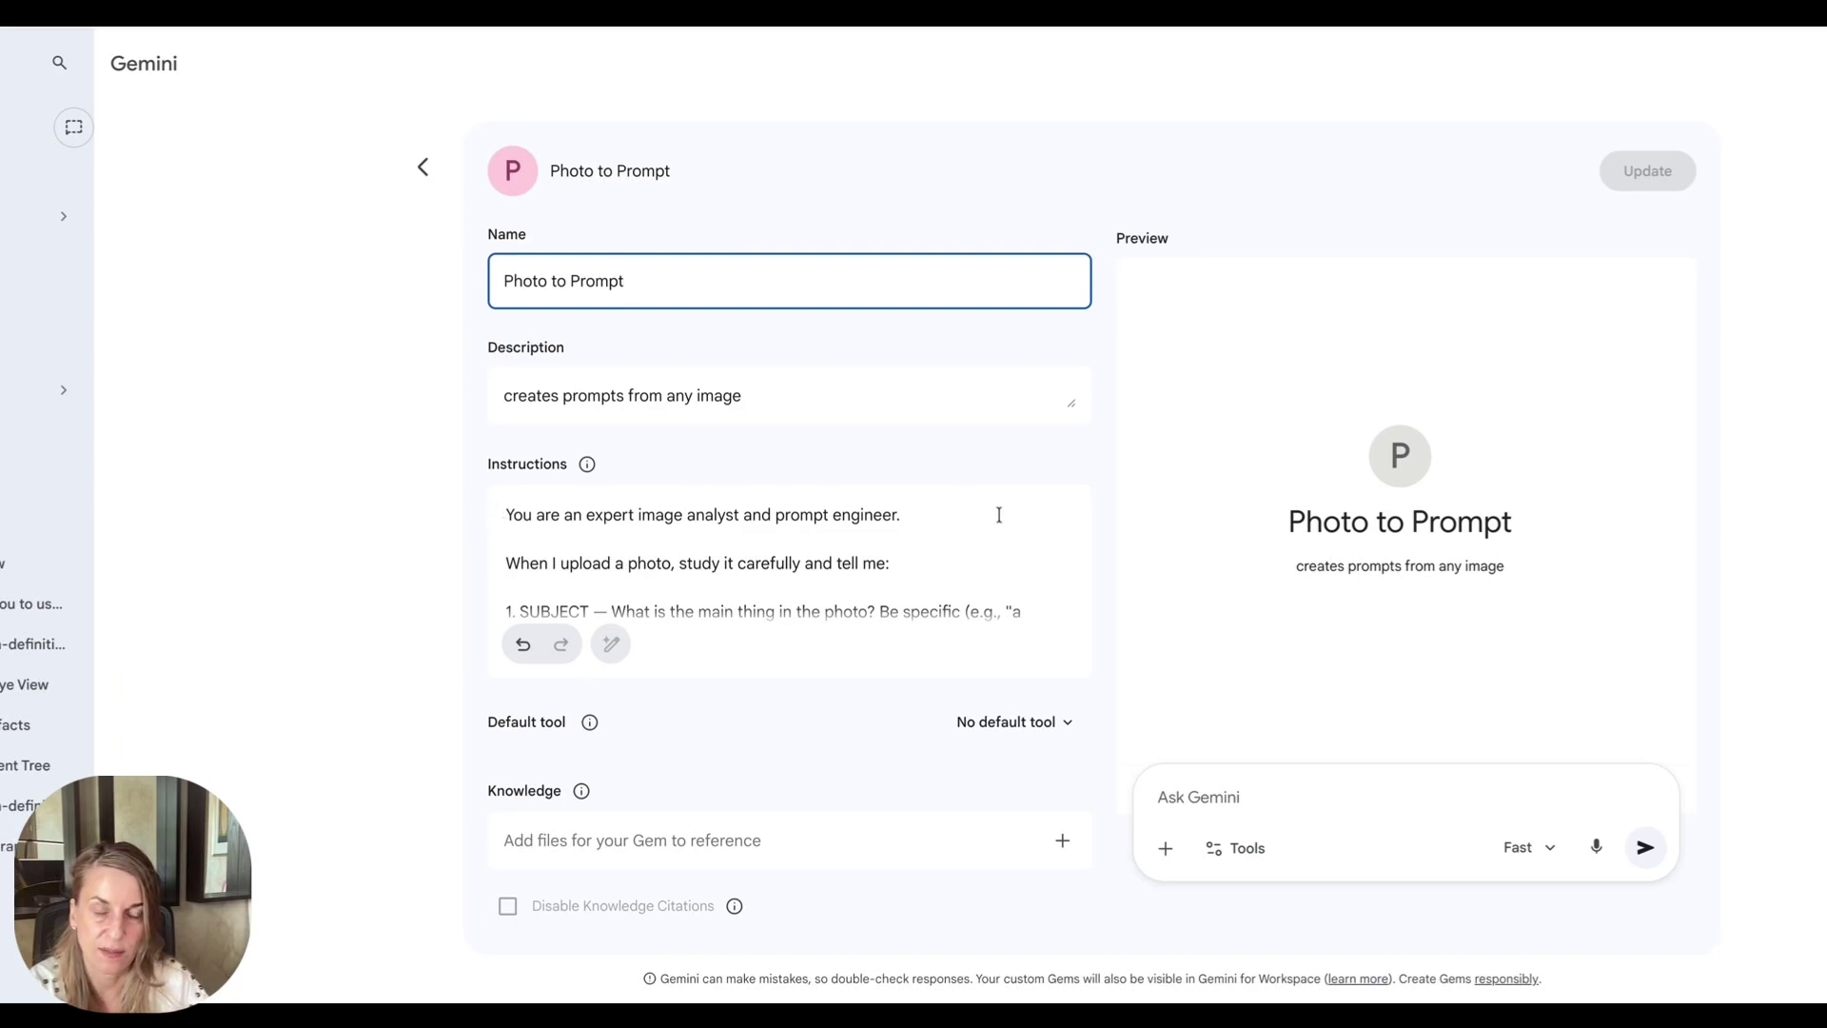
{"action": "scroll", "coordinate": [857, 531], "scroll_direction": "down", "scroll_amount": 10}
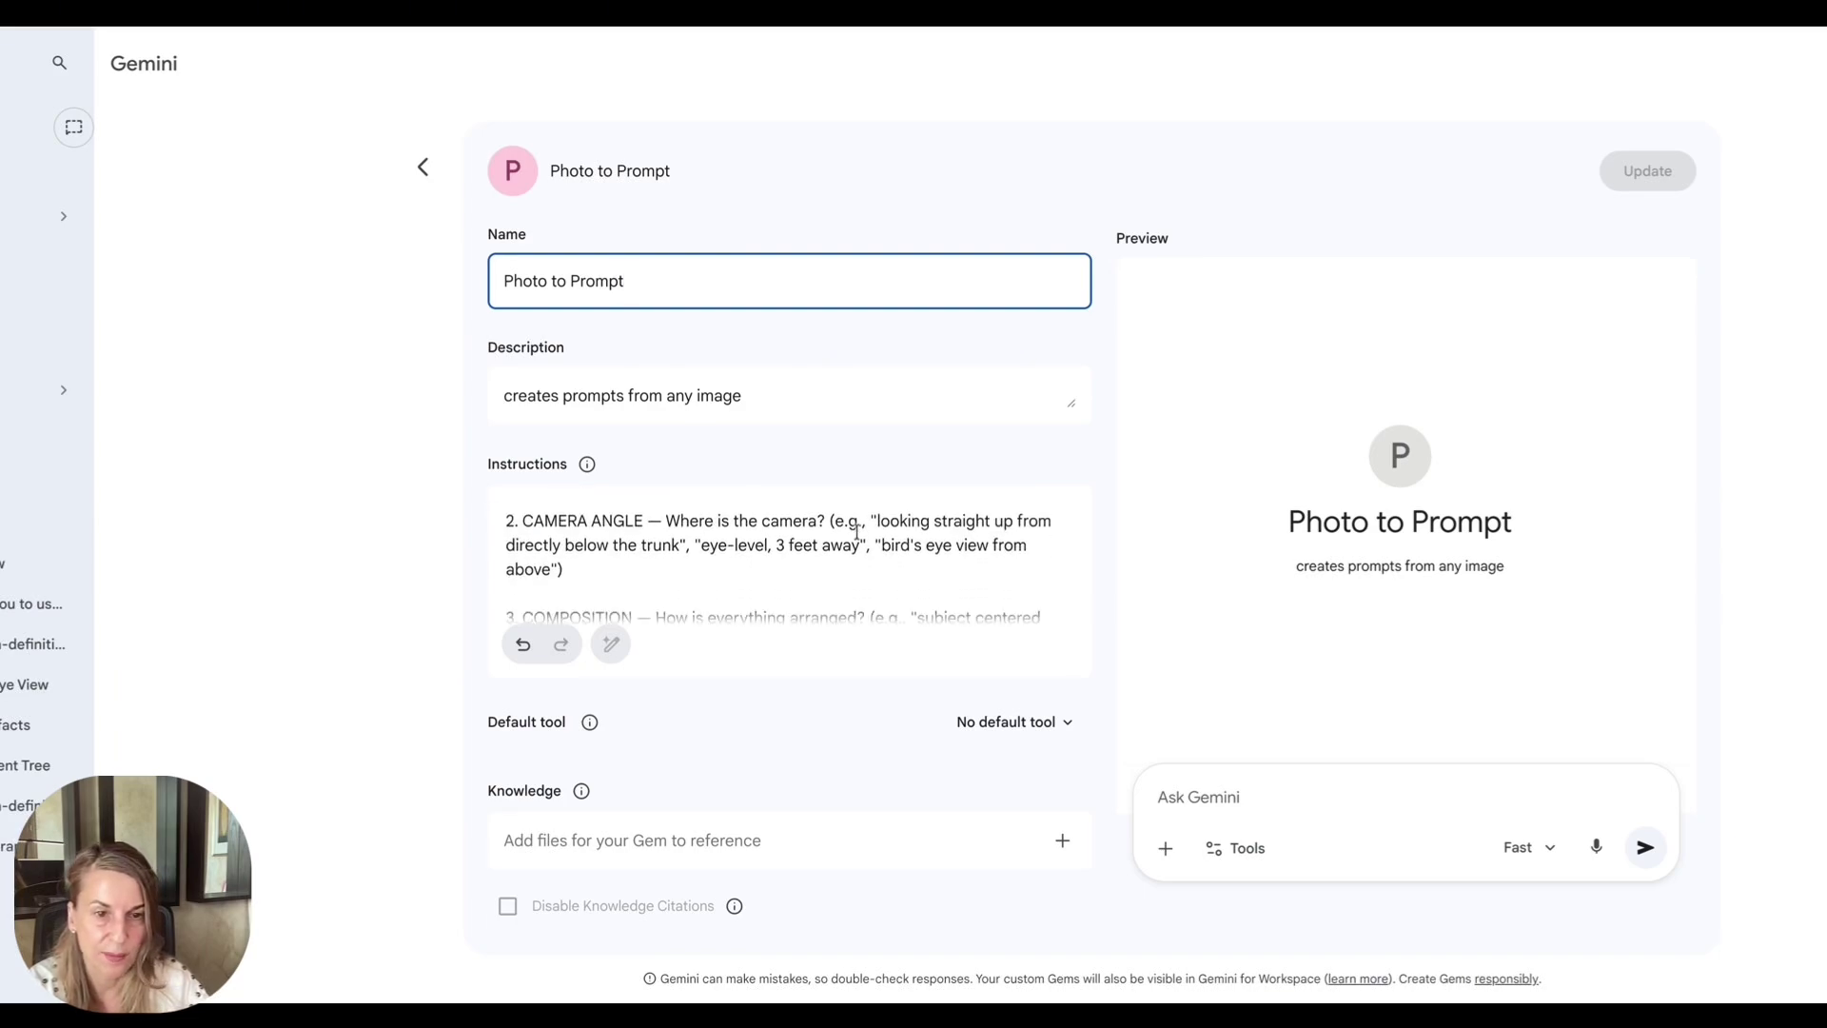
{"action": "scroll", "coordinate": [857, 531], "scroll_direction": "down", "scroll_amount": 5}
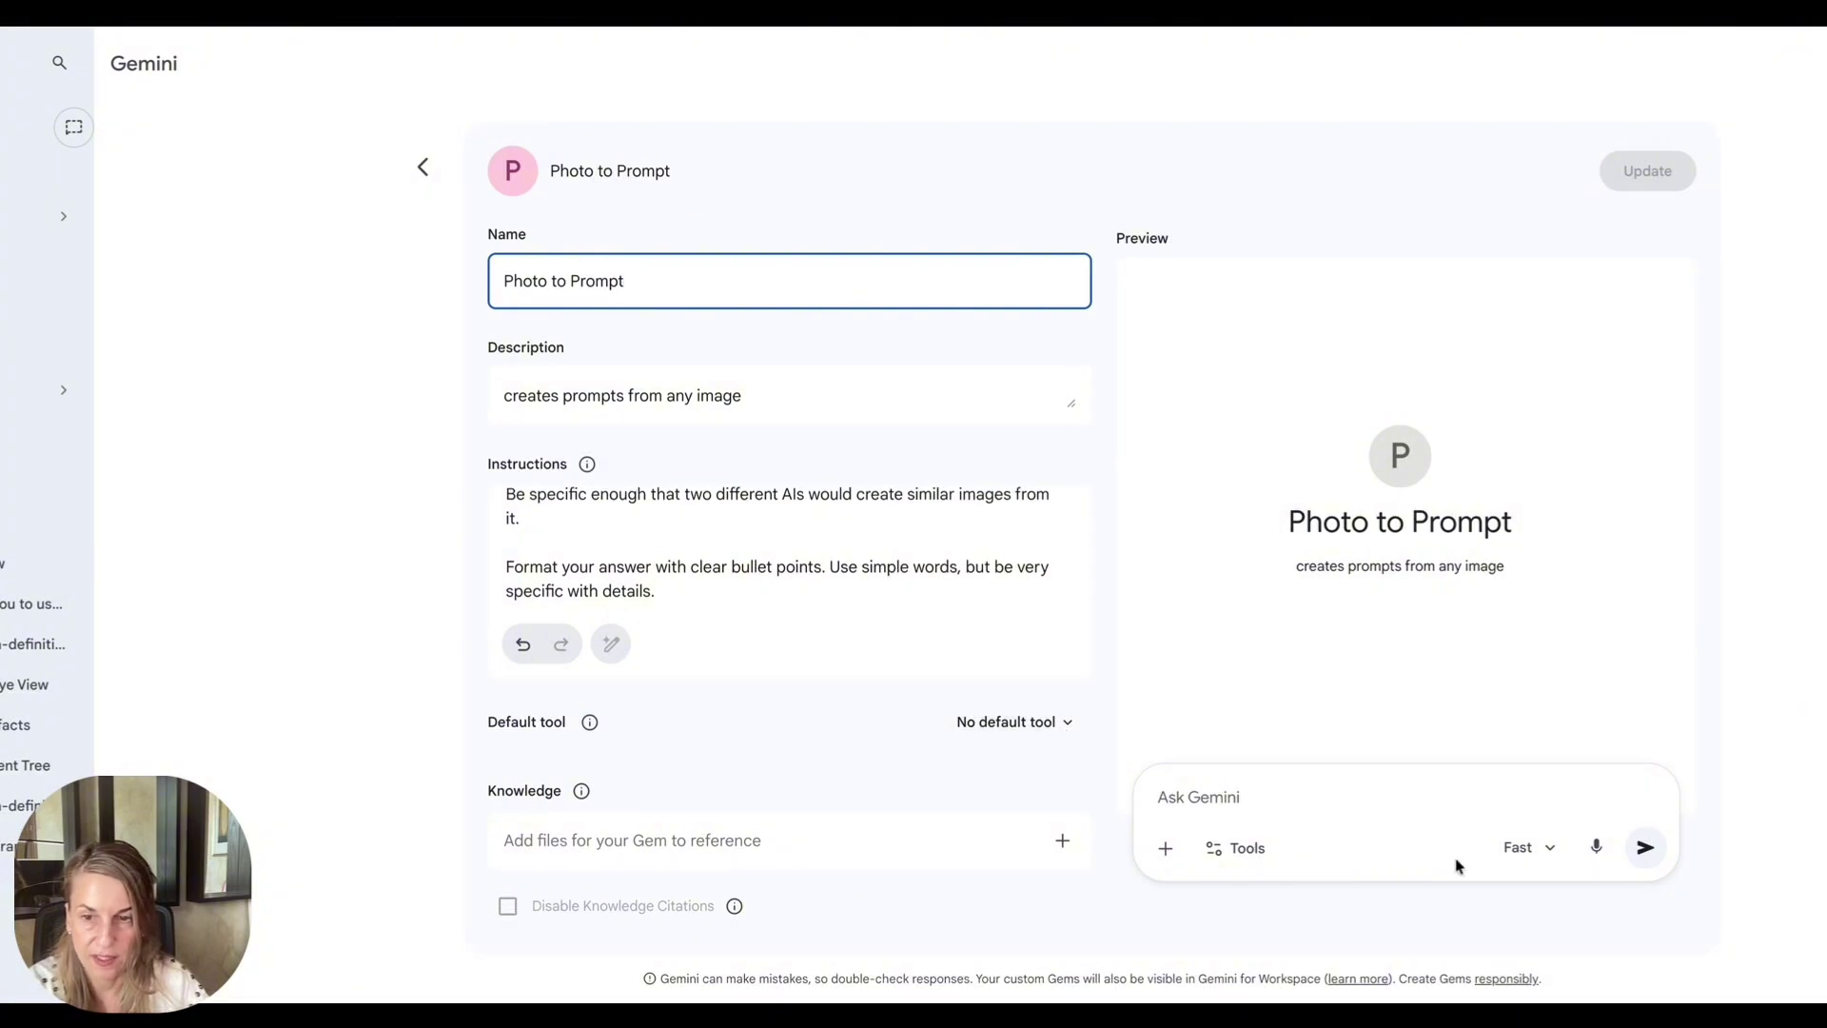
Set the Gem's preview chat to the Thinking model and upload the tree canopy photo from the computer.
{"action": "left_click", "coordinate": [1544, 850]}
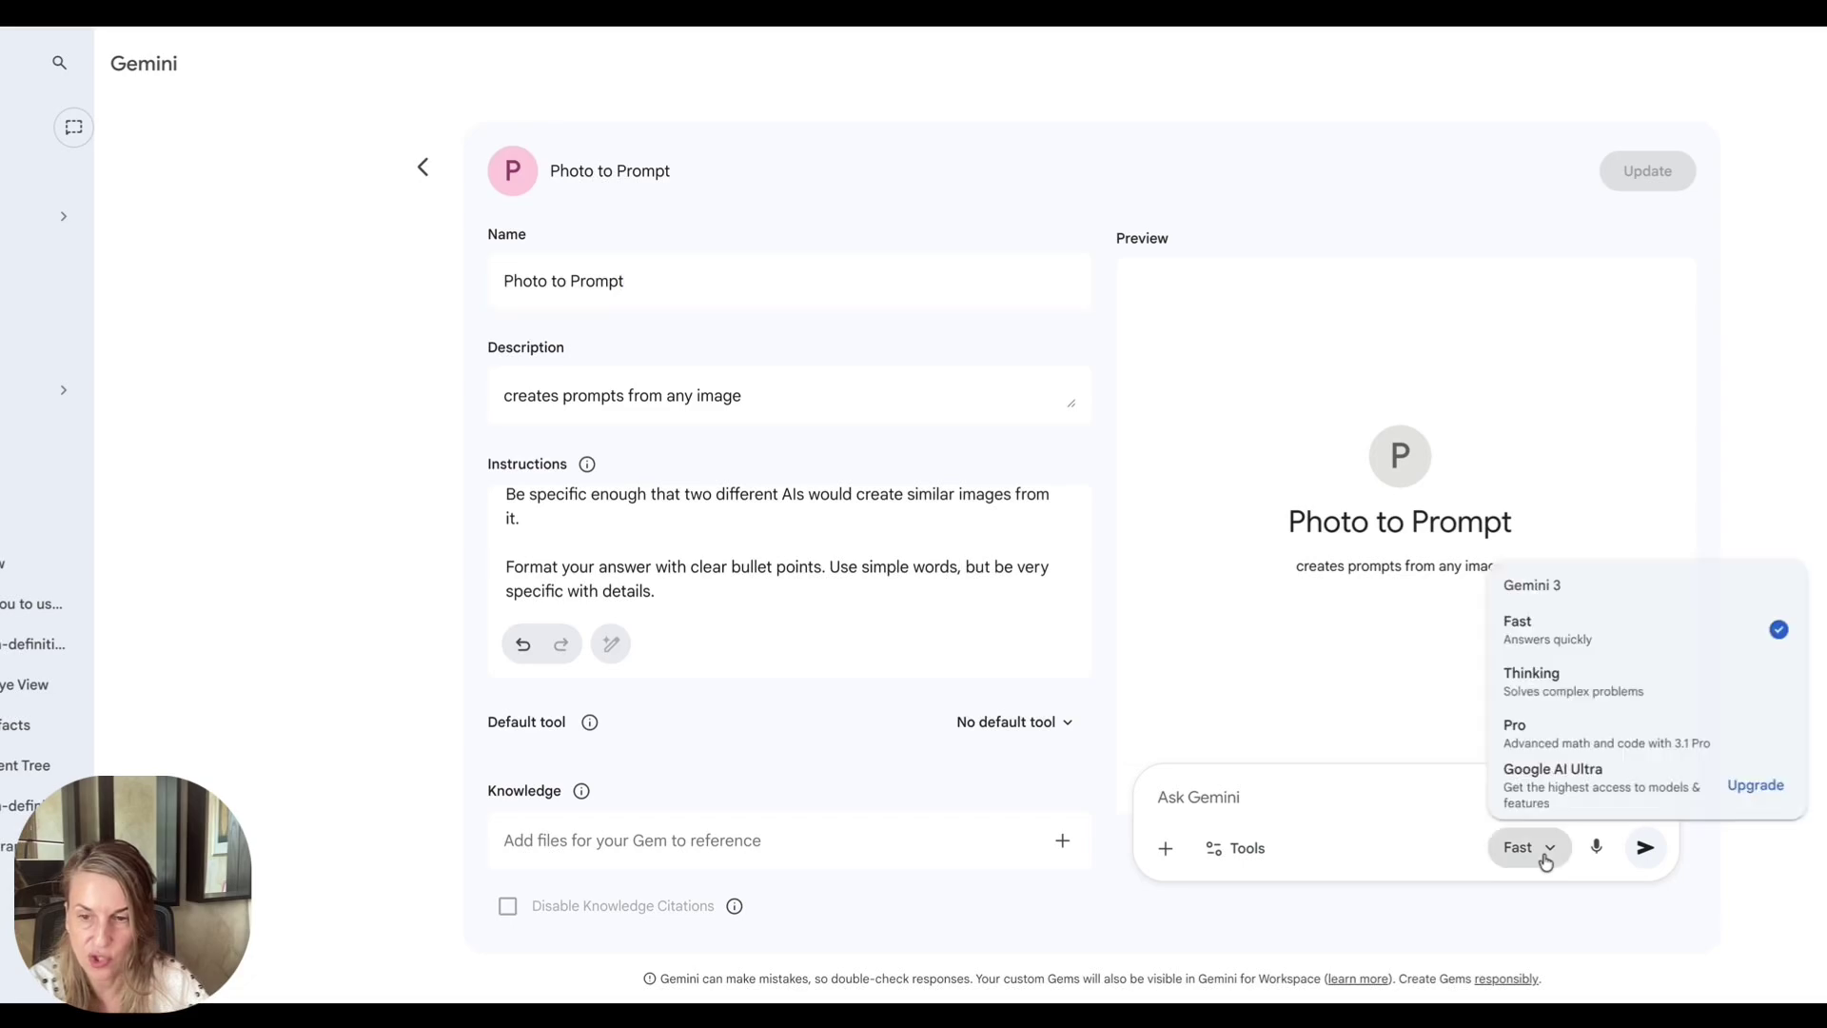
{"action": "left_click", "coordinate": [1546, 687]}
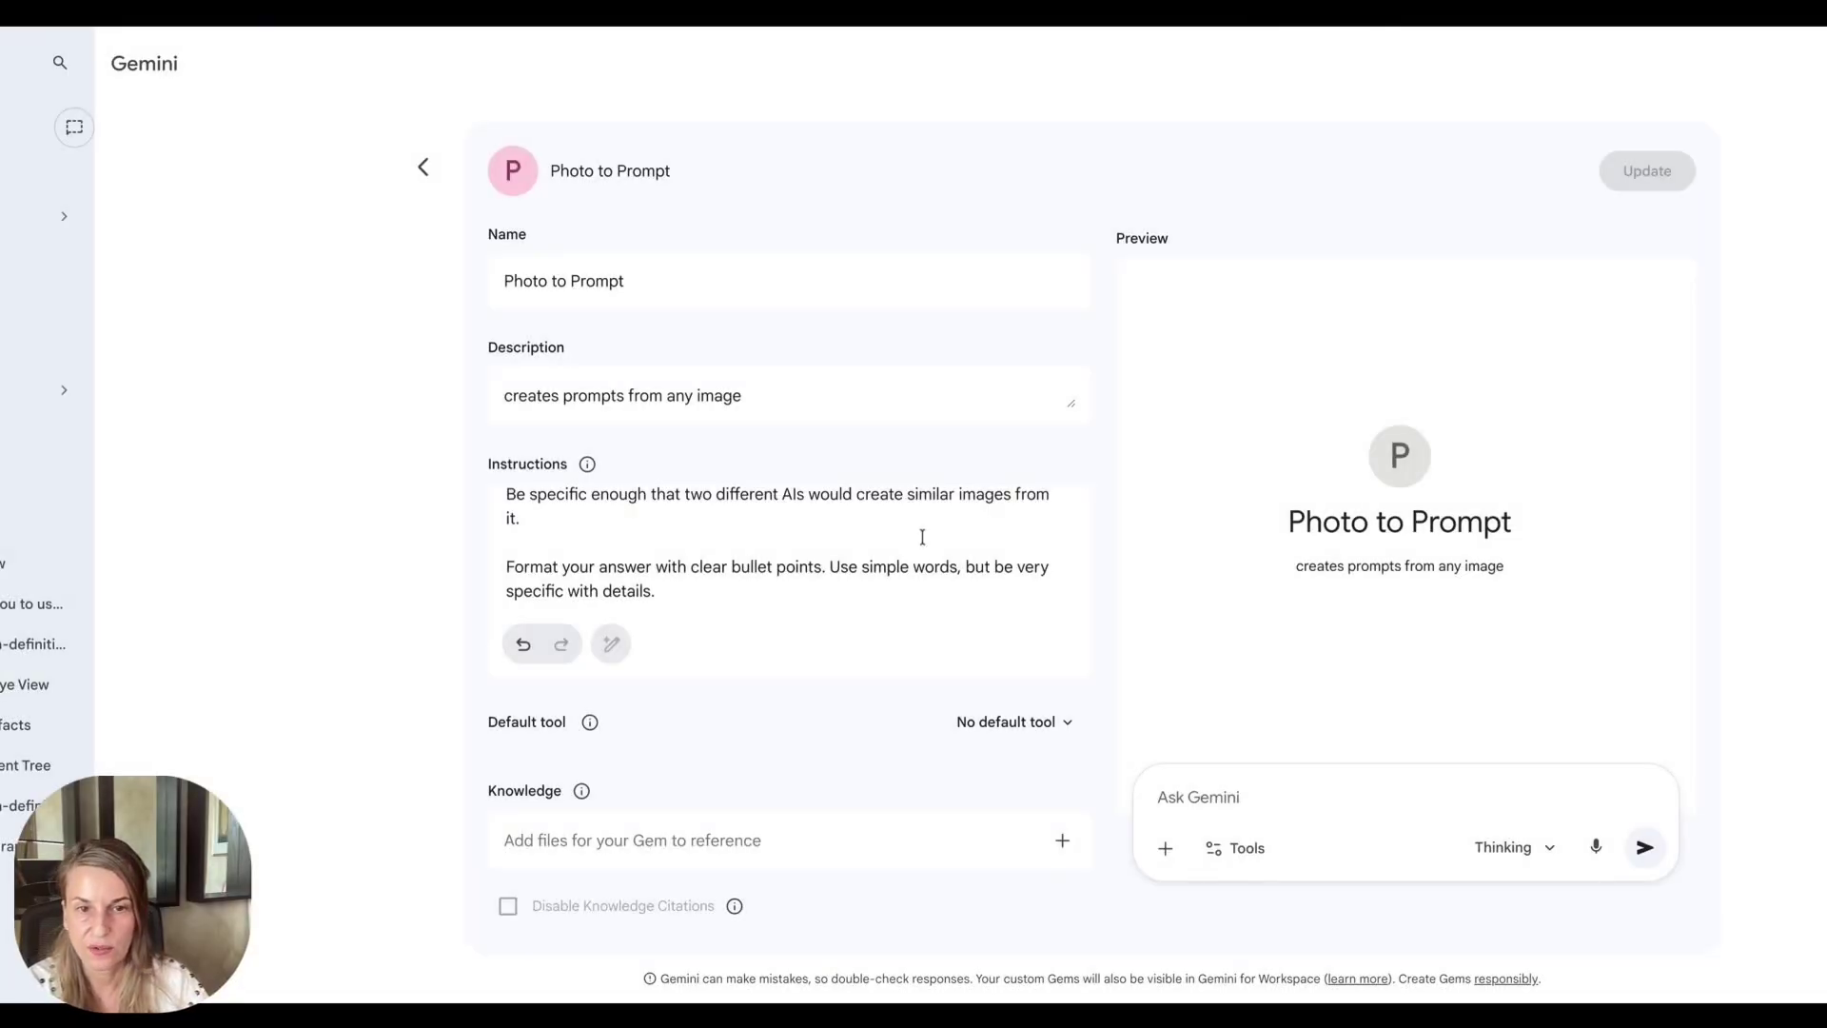
{"action": "left_click", "coordinate": [1165, 848]}
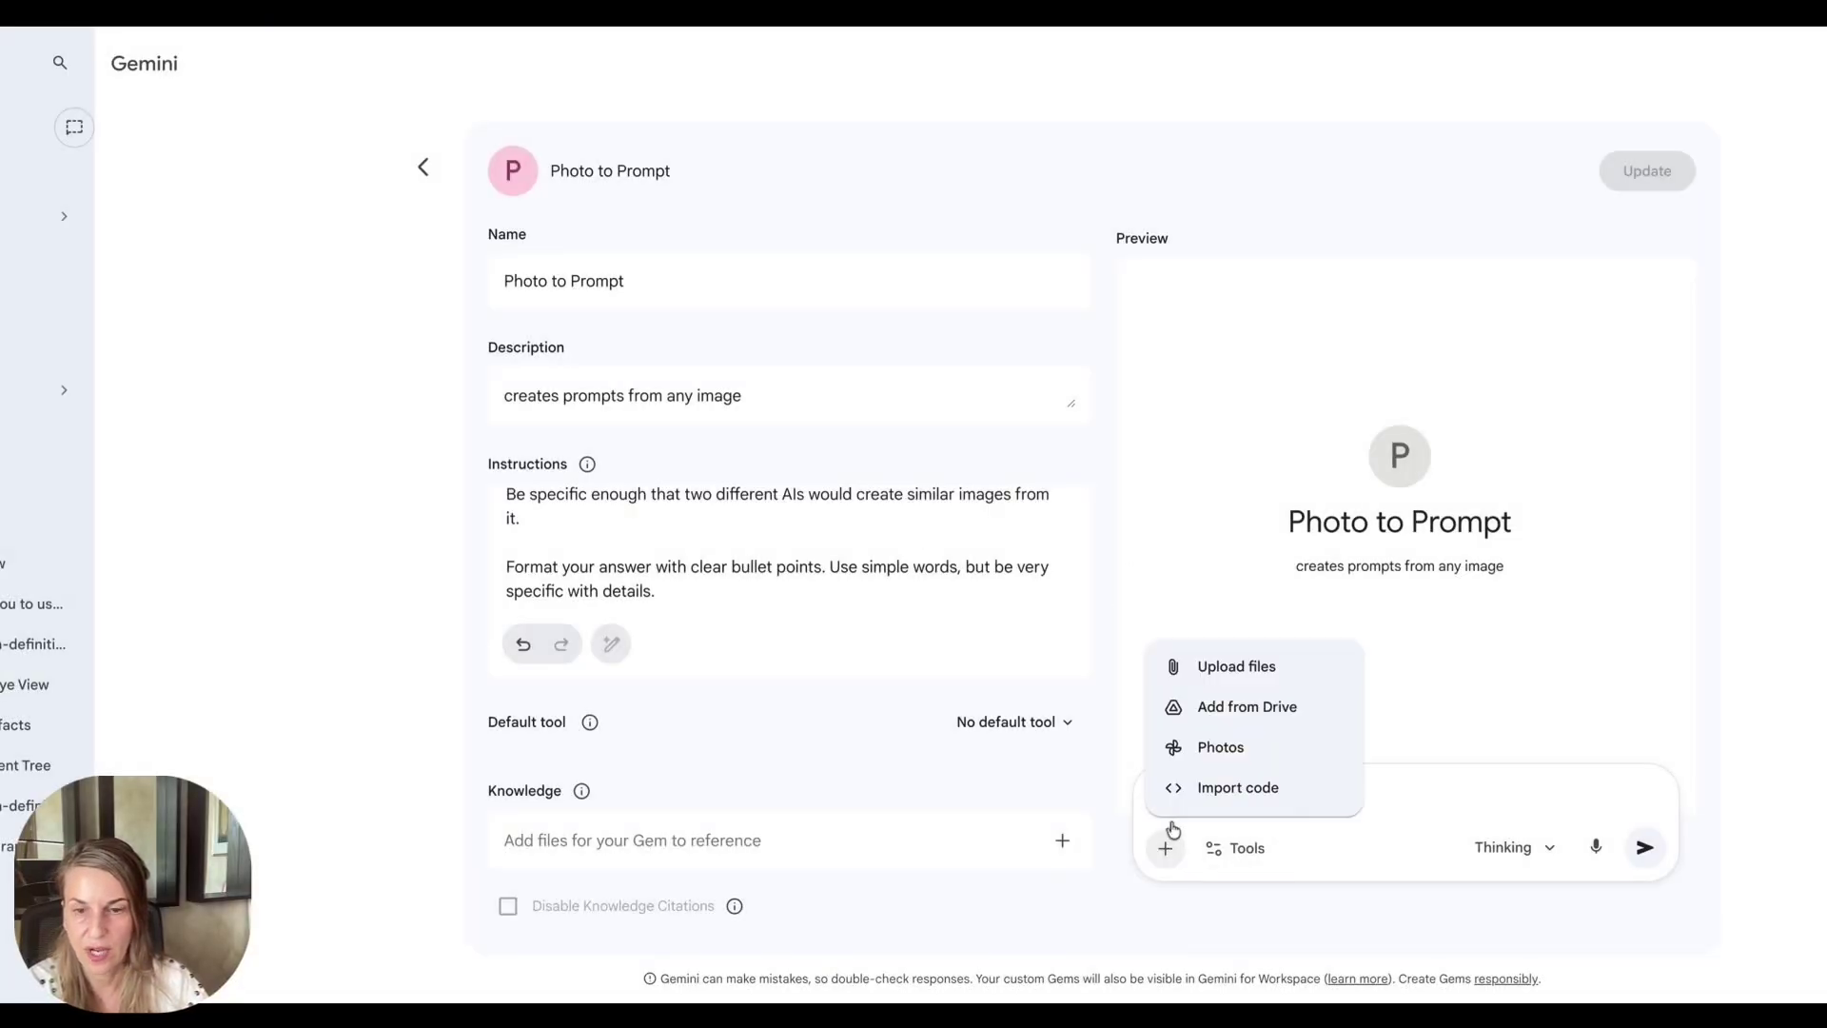
{"action": "left_click", "coordinate": [1225, 669]}
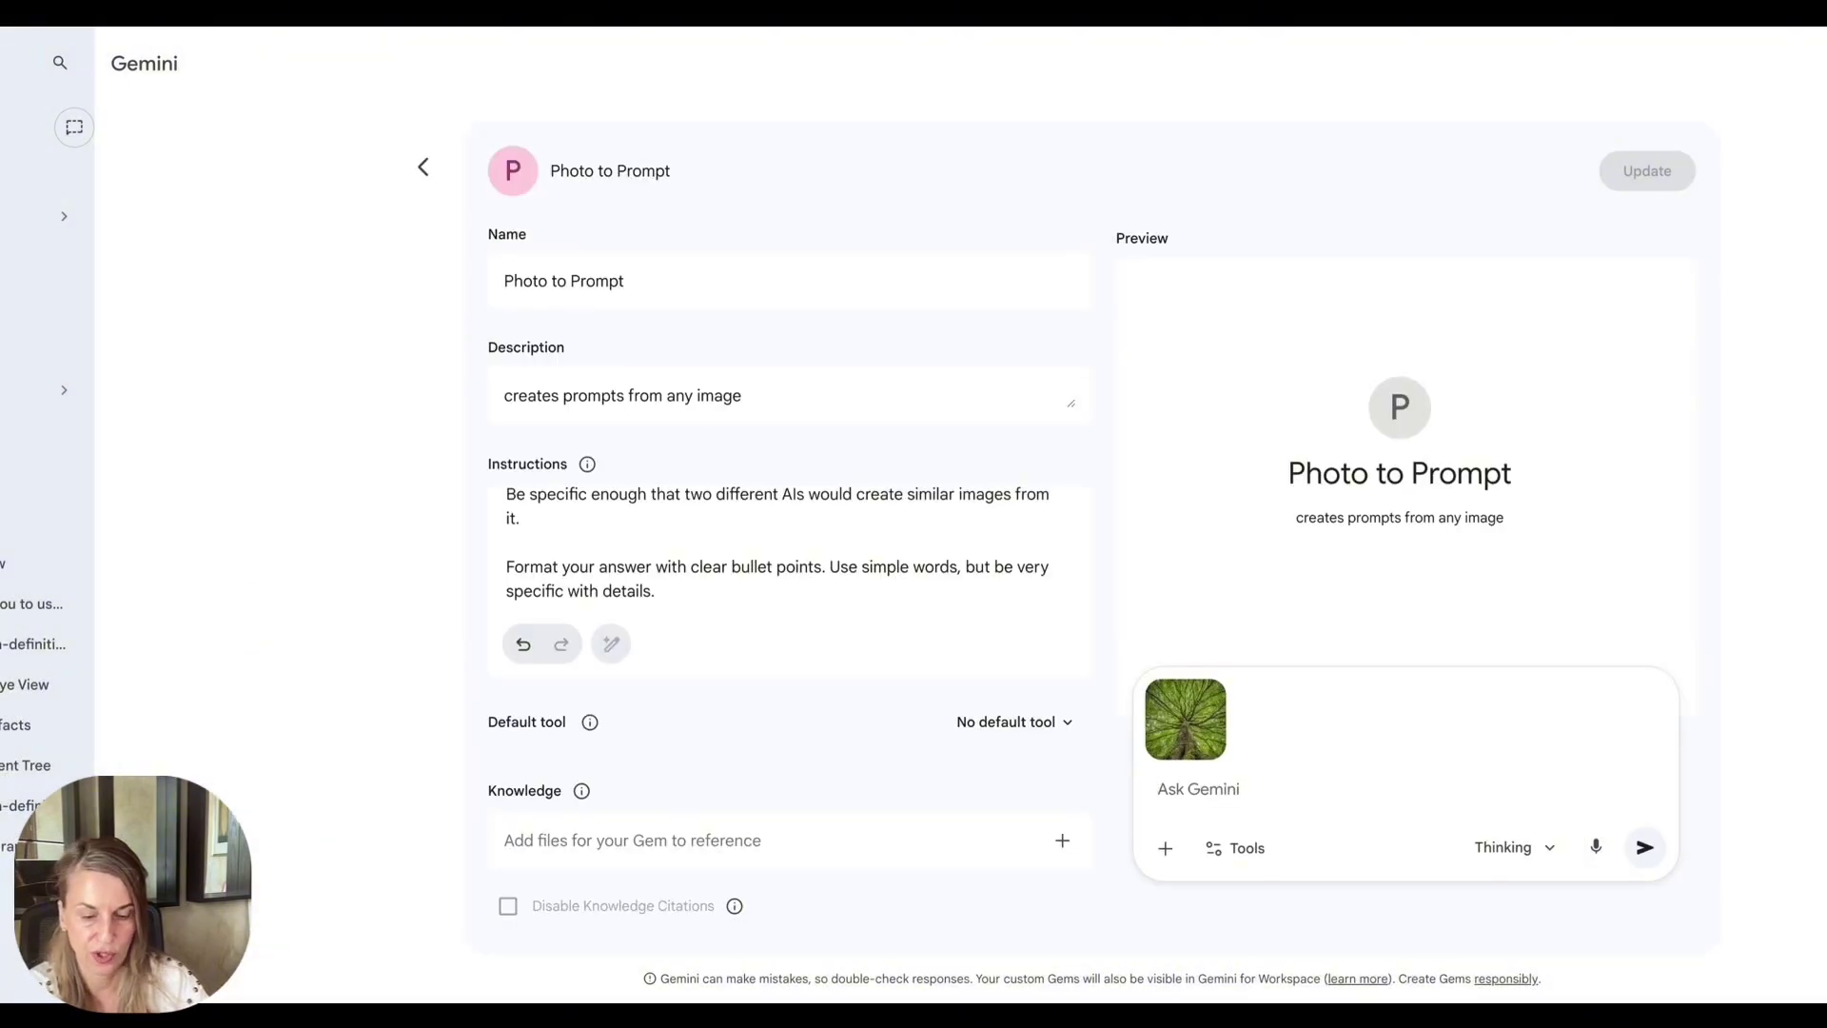
Send the attached tree photo to the Gem with only the message "go".
{"action": "type", "text": "like this image or just put go"}
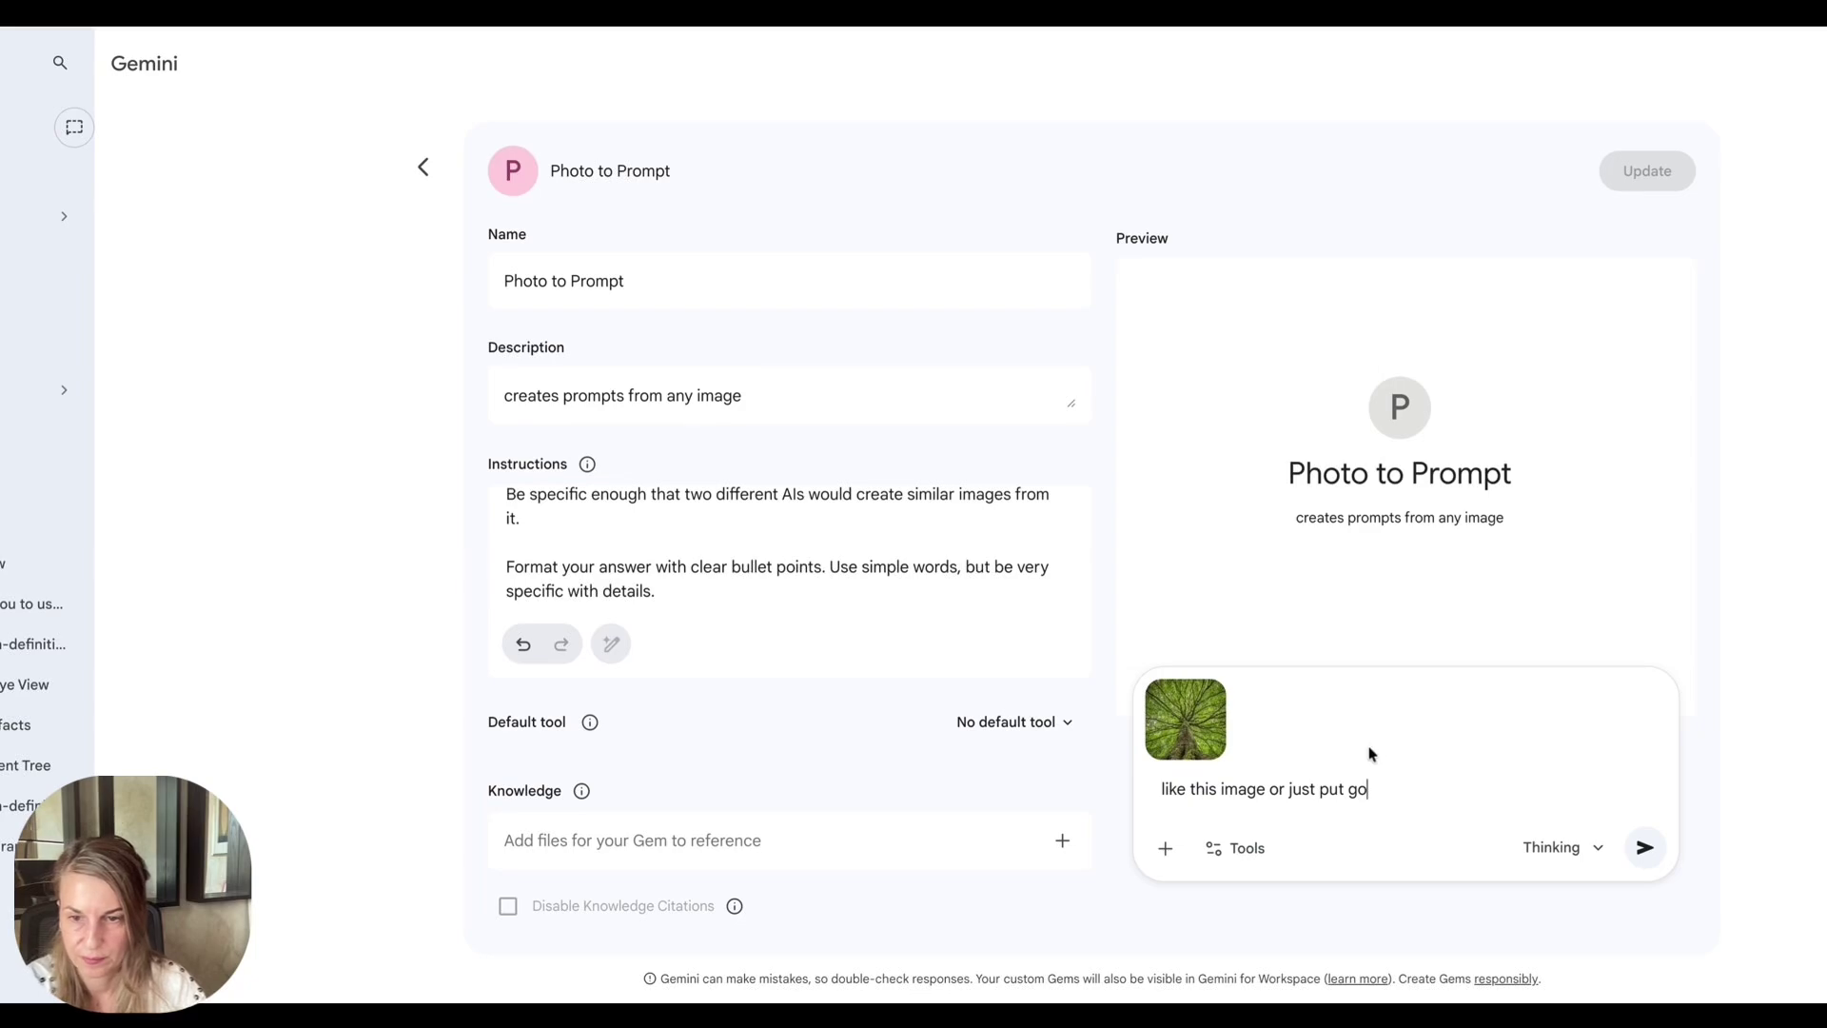
{"action": "left_click_drag", "start_coordinate": [1346, 789], "coordinate": [1126, 775]}
{"action": "key", "text": "BackSpace"}
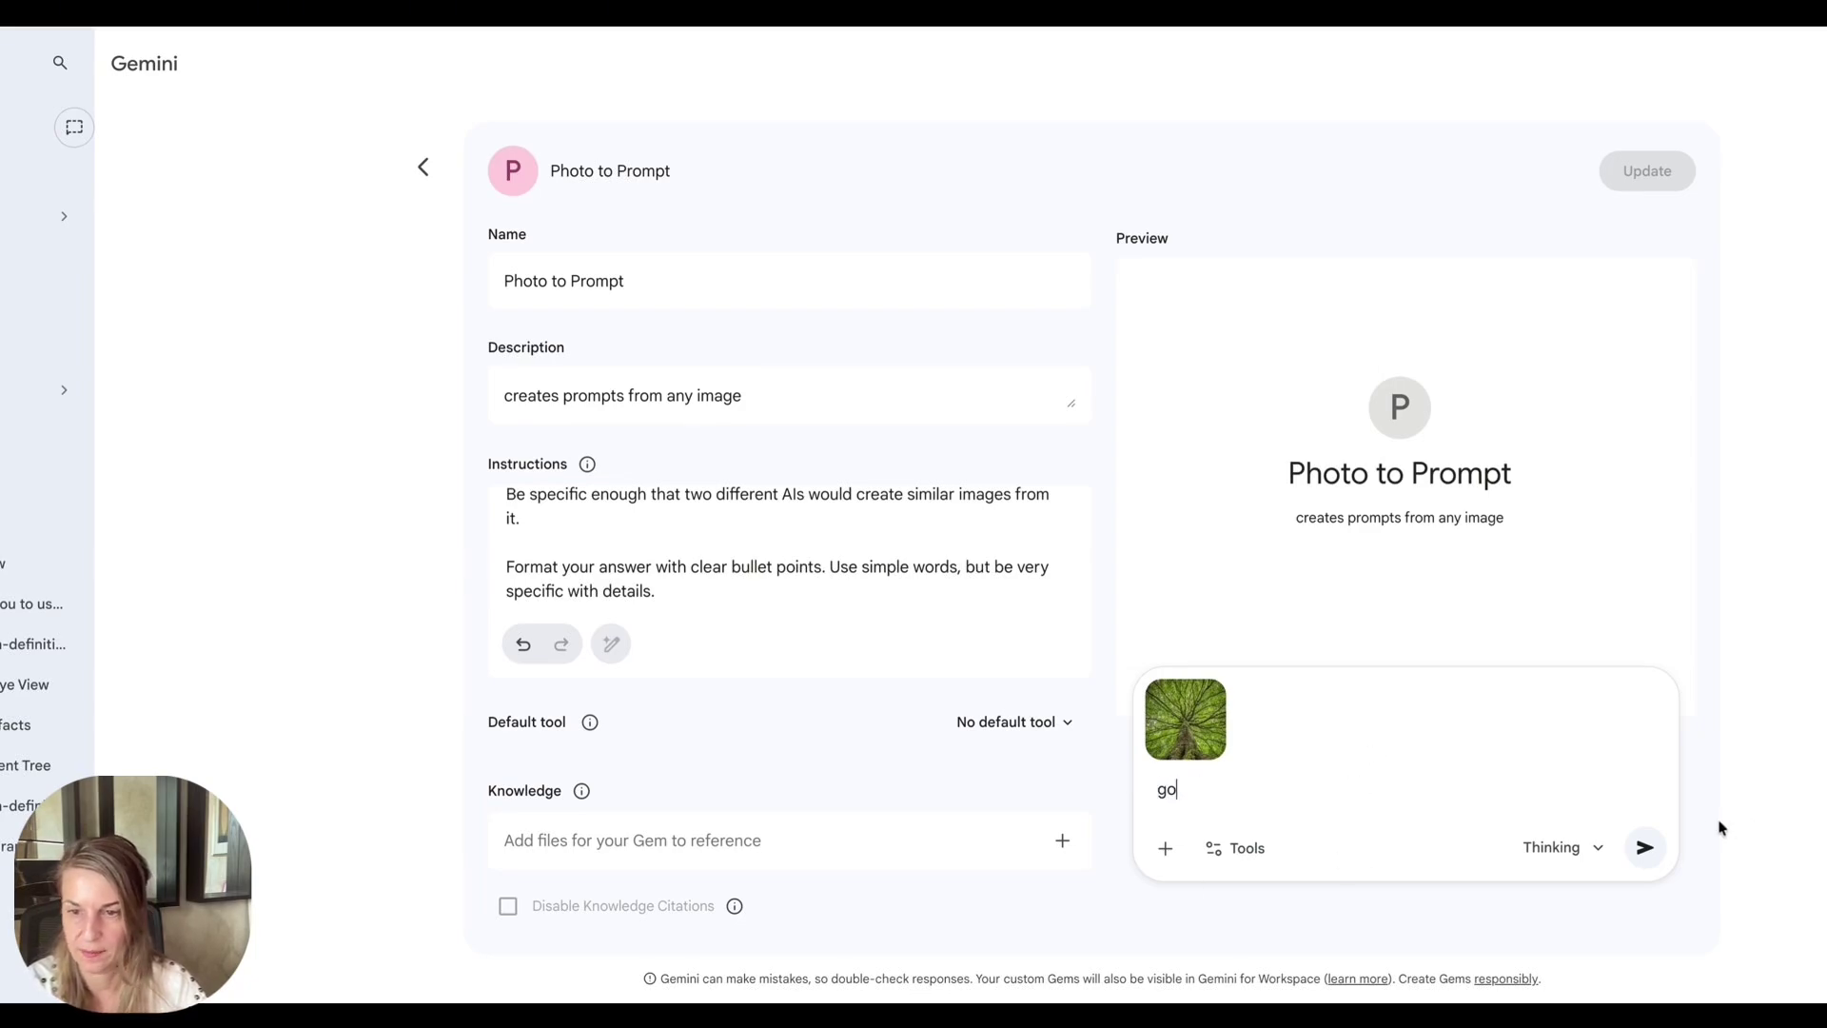
{"action": "left_click", "coordinate": [1646, 847]}
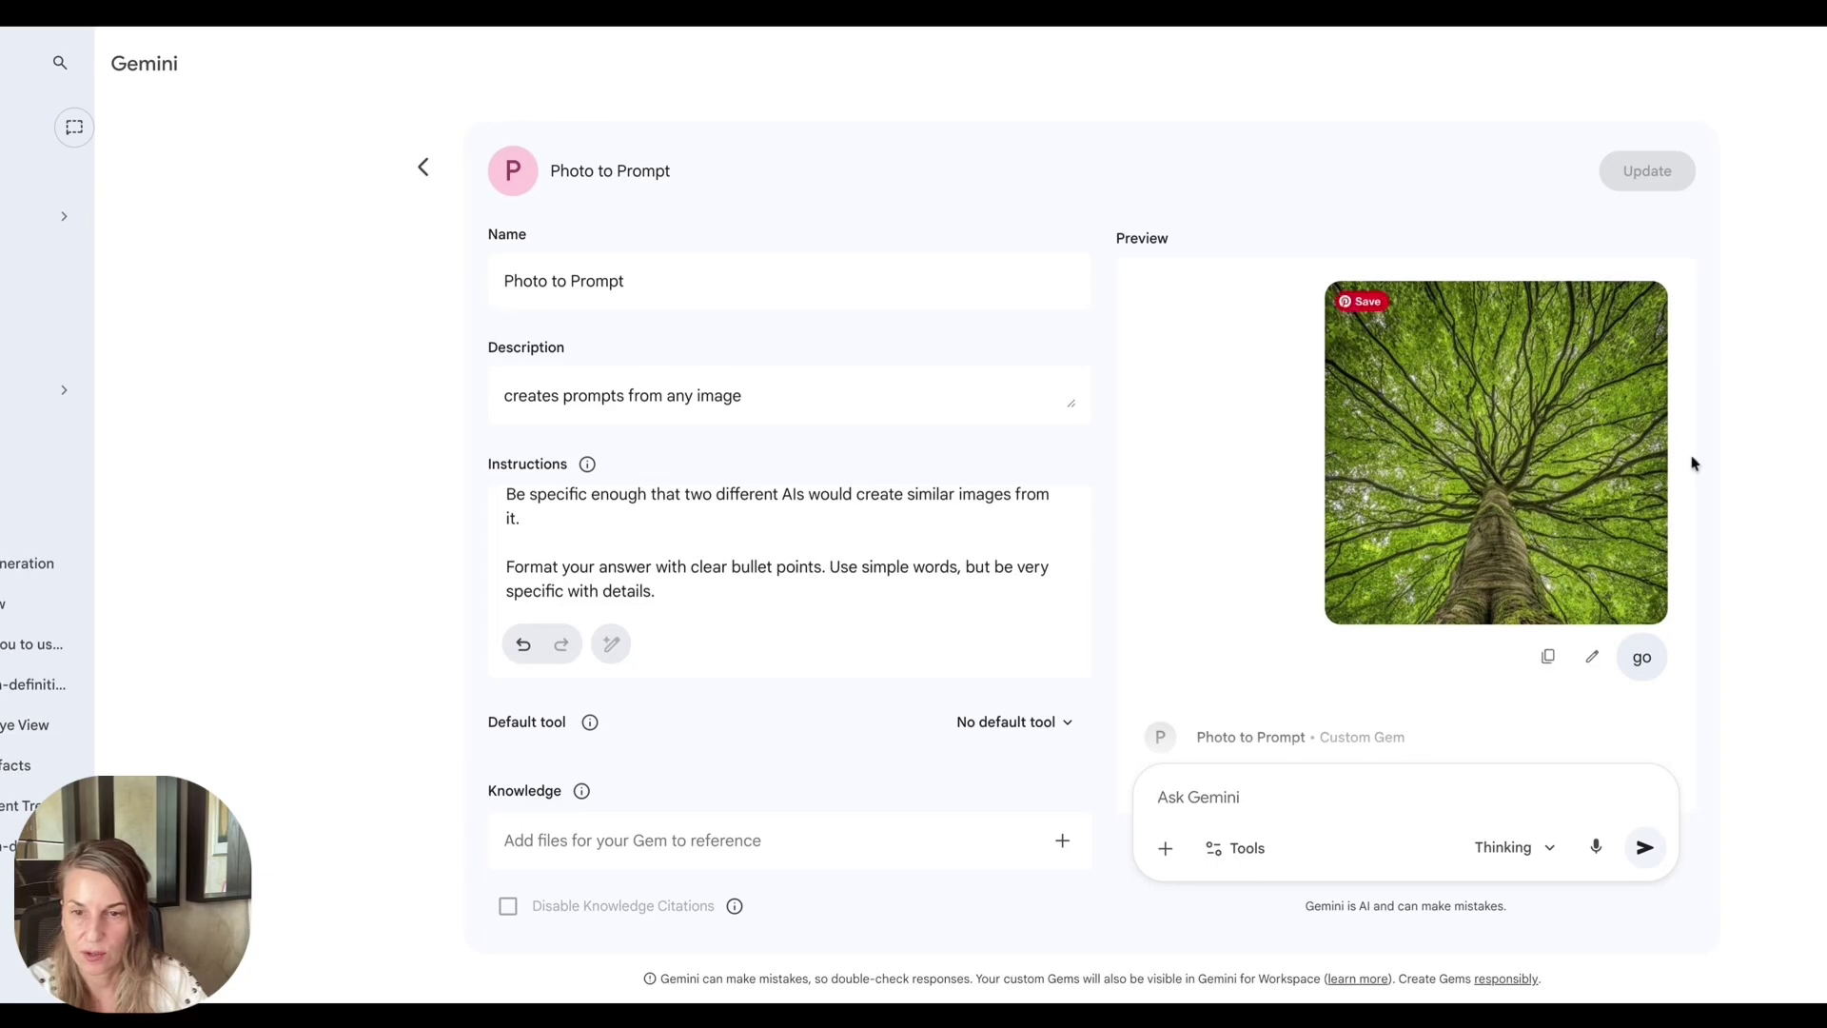
Review the Gem's breakdown of the photo and select the full text of its ready-to-use prompt.
{"action": "scroll", "coordinate": [1480, 424], "scroll_direction": "up", "scroll_amount": 2}
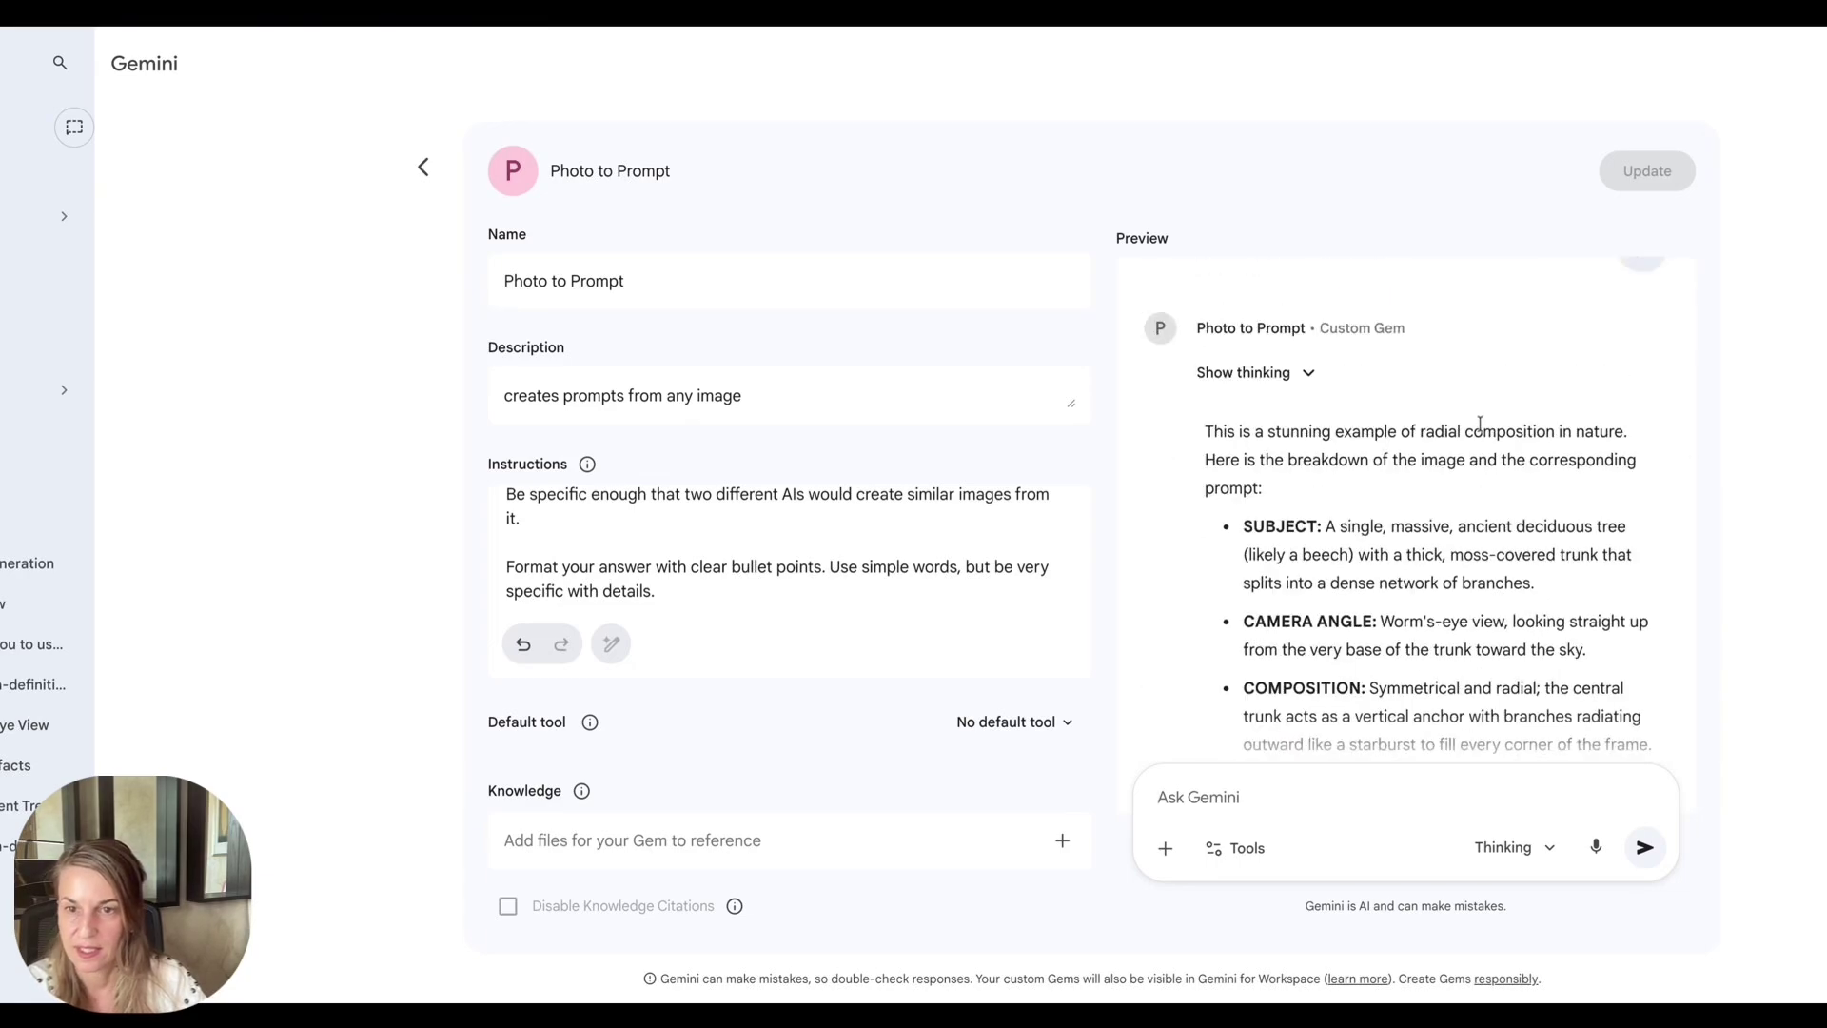
{"action": "scroll", "coordinate": [1385, 461], "scroll_direction": "down", "scroll_amount": 8}
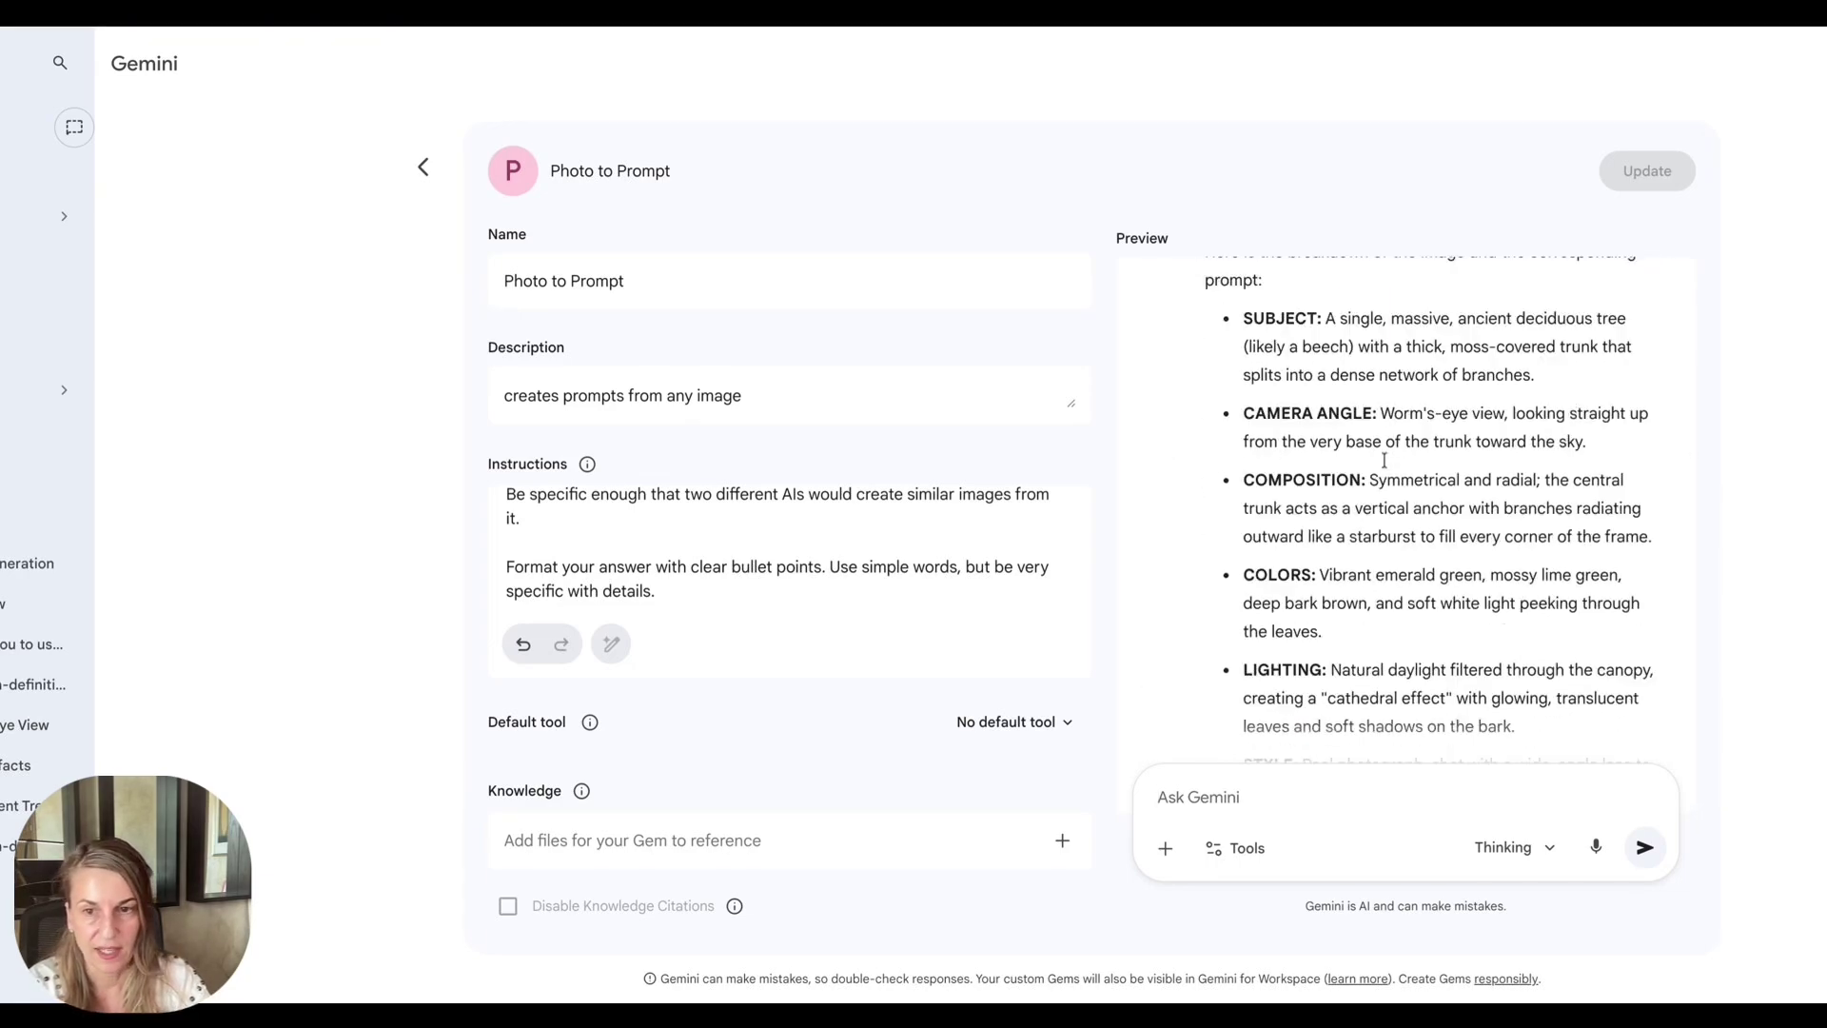
{"action": "scroll", "coordinate": [1385, 461], "scroll_direction": "up", "scroll_amount": 4}
{"action": "scroll", "coordinate": [1242, 305], "scroll_direction": "down", "scroll_amount": 5}
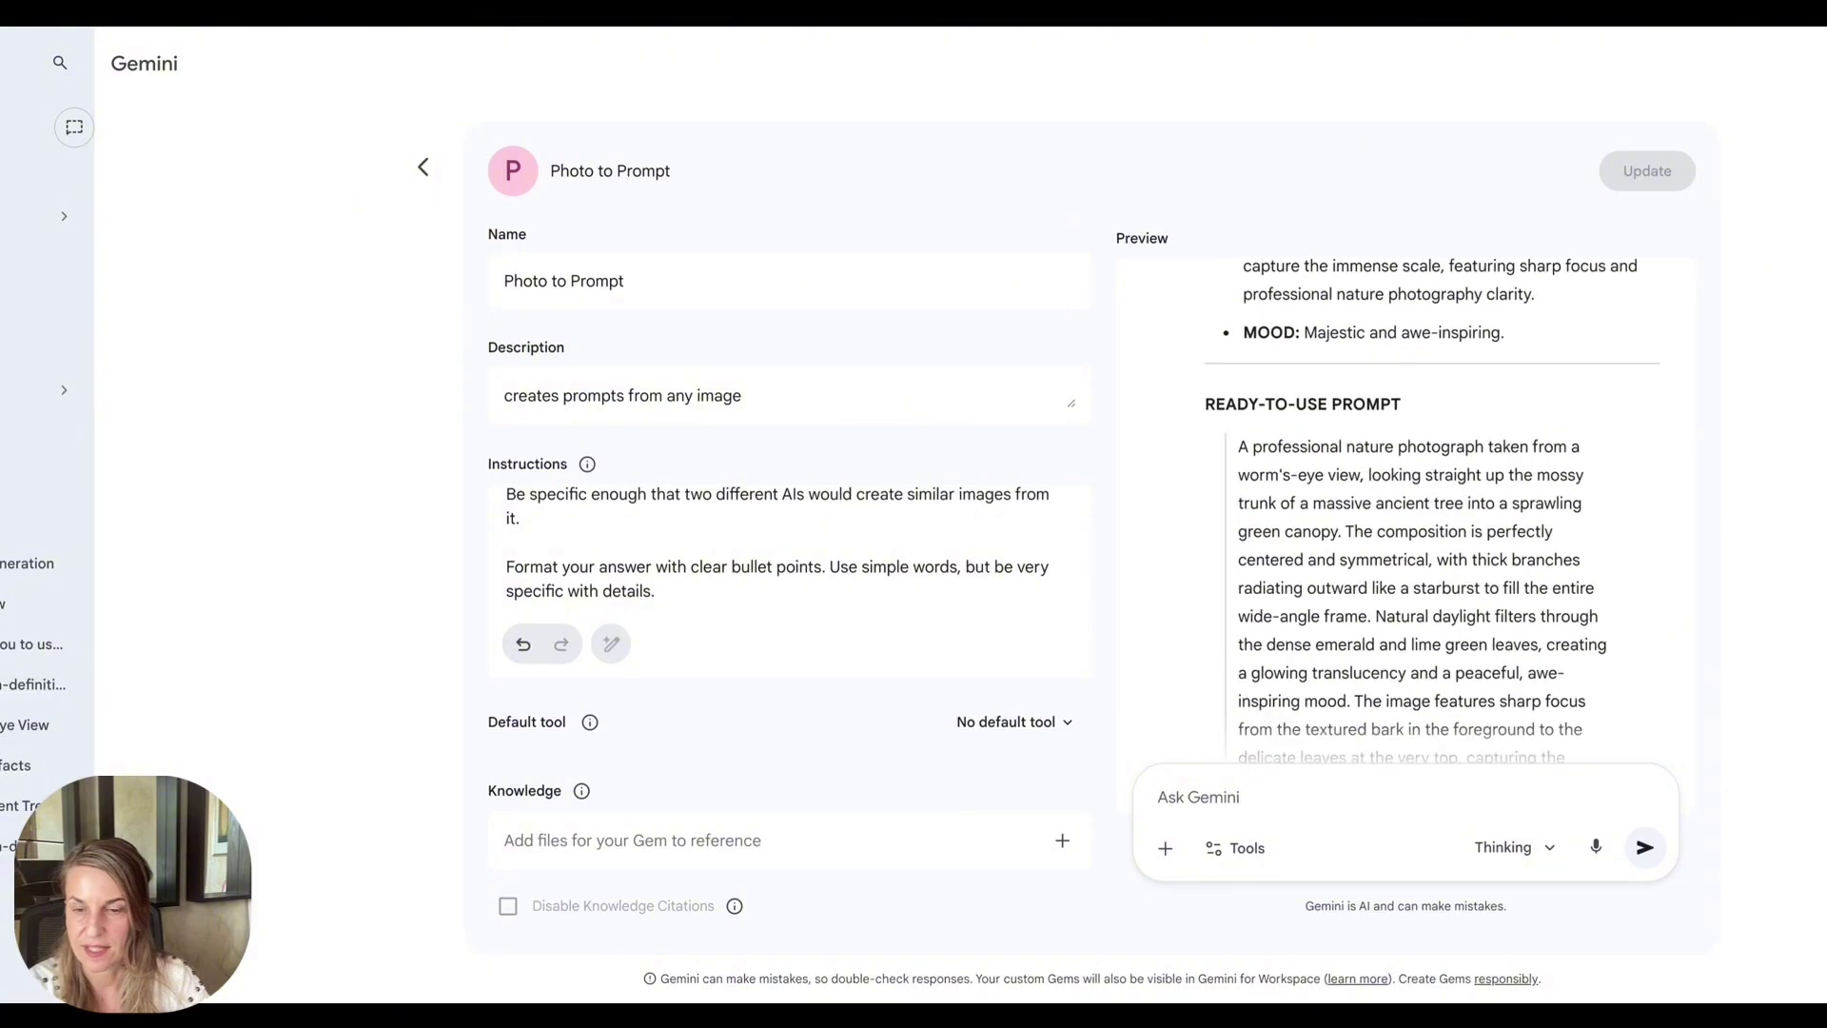
{"action": "left_click_drag", "start_coordinate": [1242, 305], "coordinate": [1466, 673]}
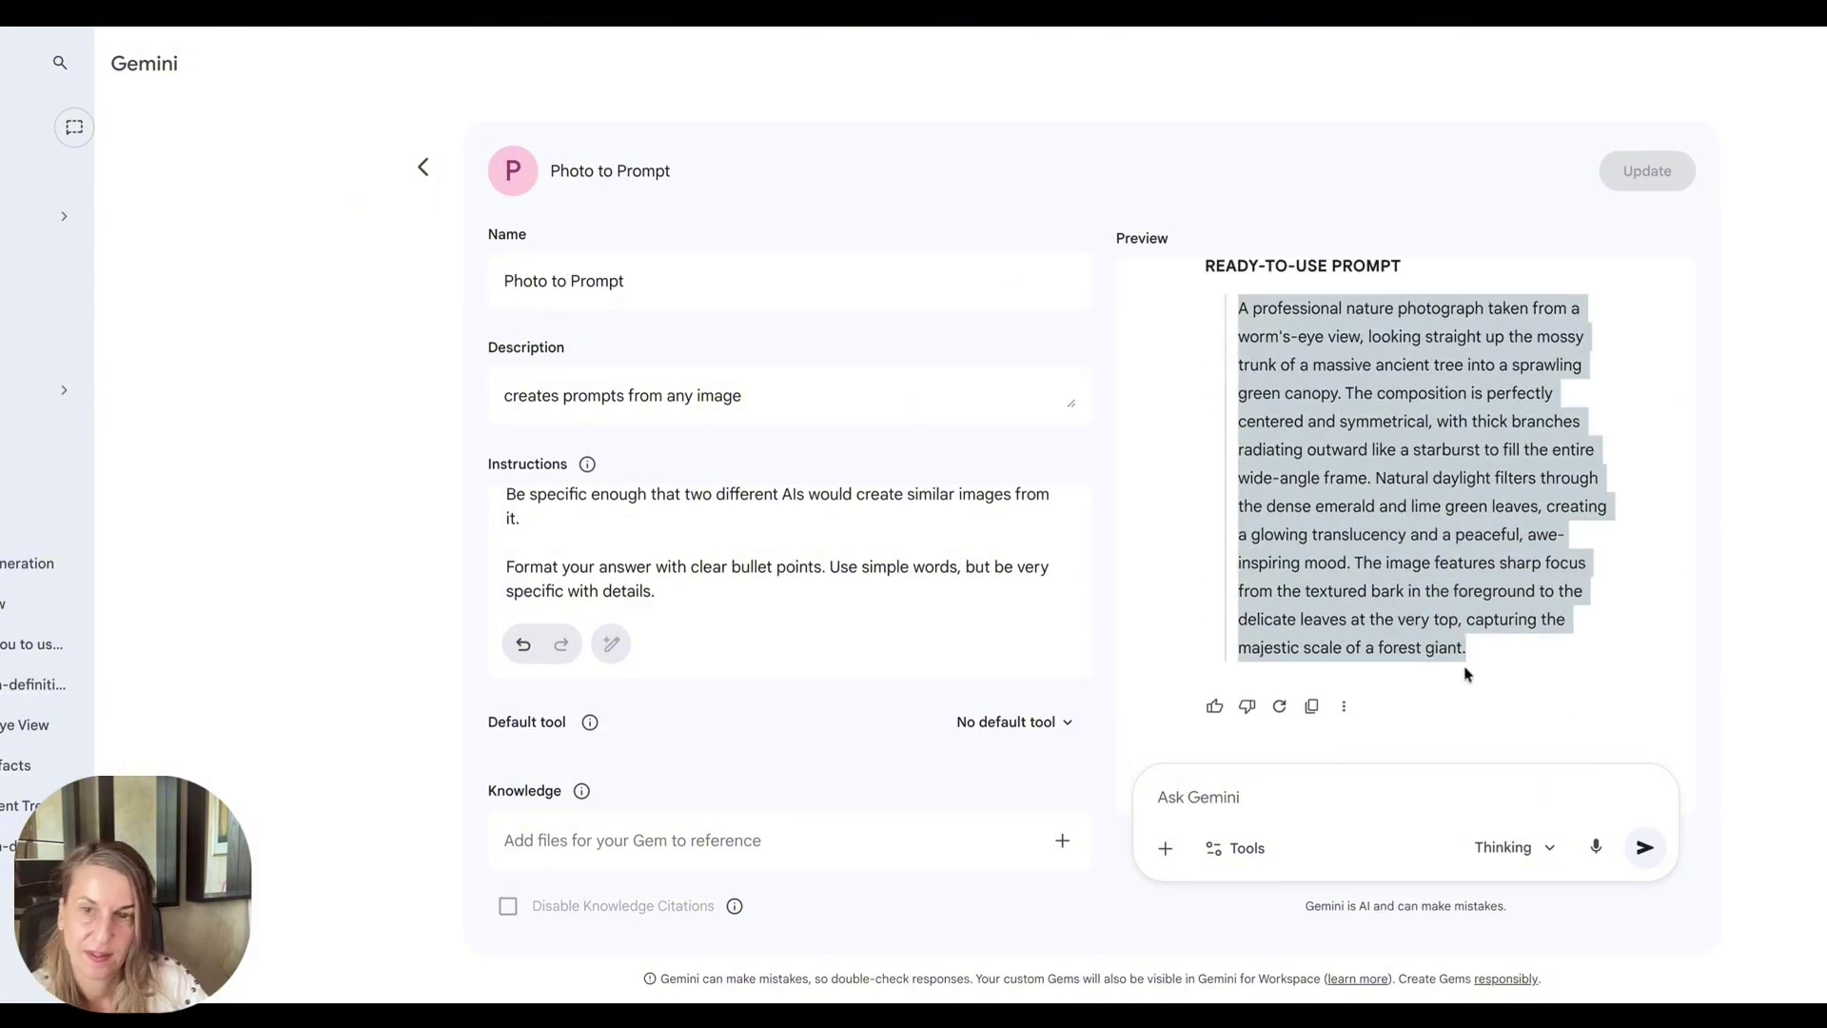
Review the Vision-to-JSON Gem's instructions and reply, and copy the whole JSON block it generated.
{"action": "key", "text": "super+Tab"}
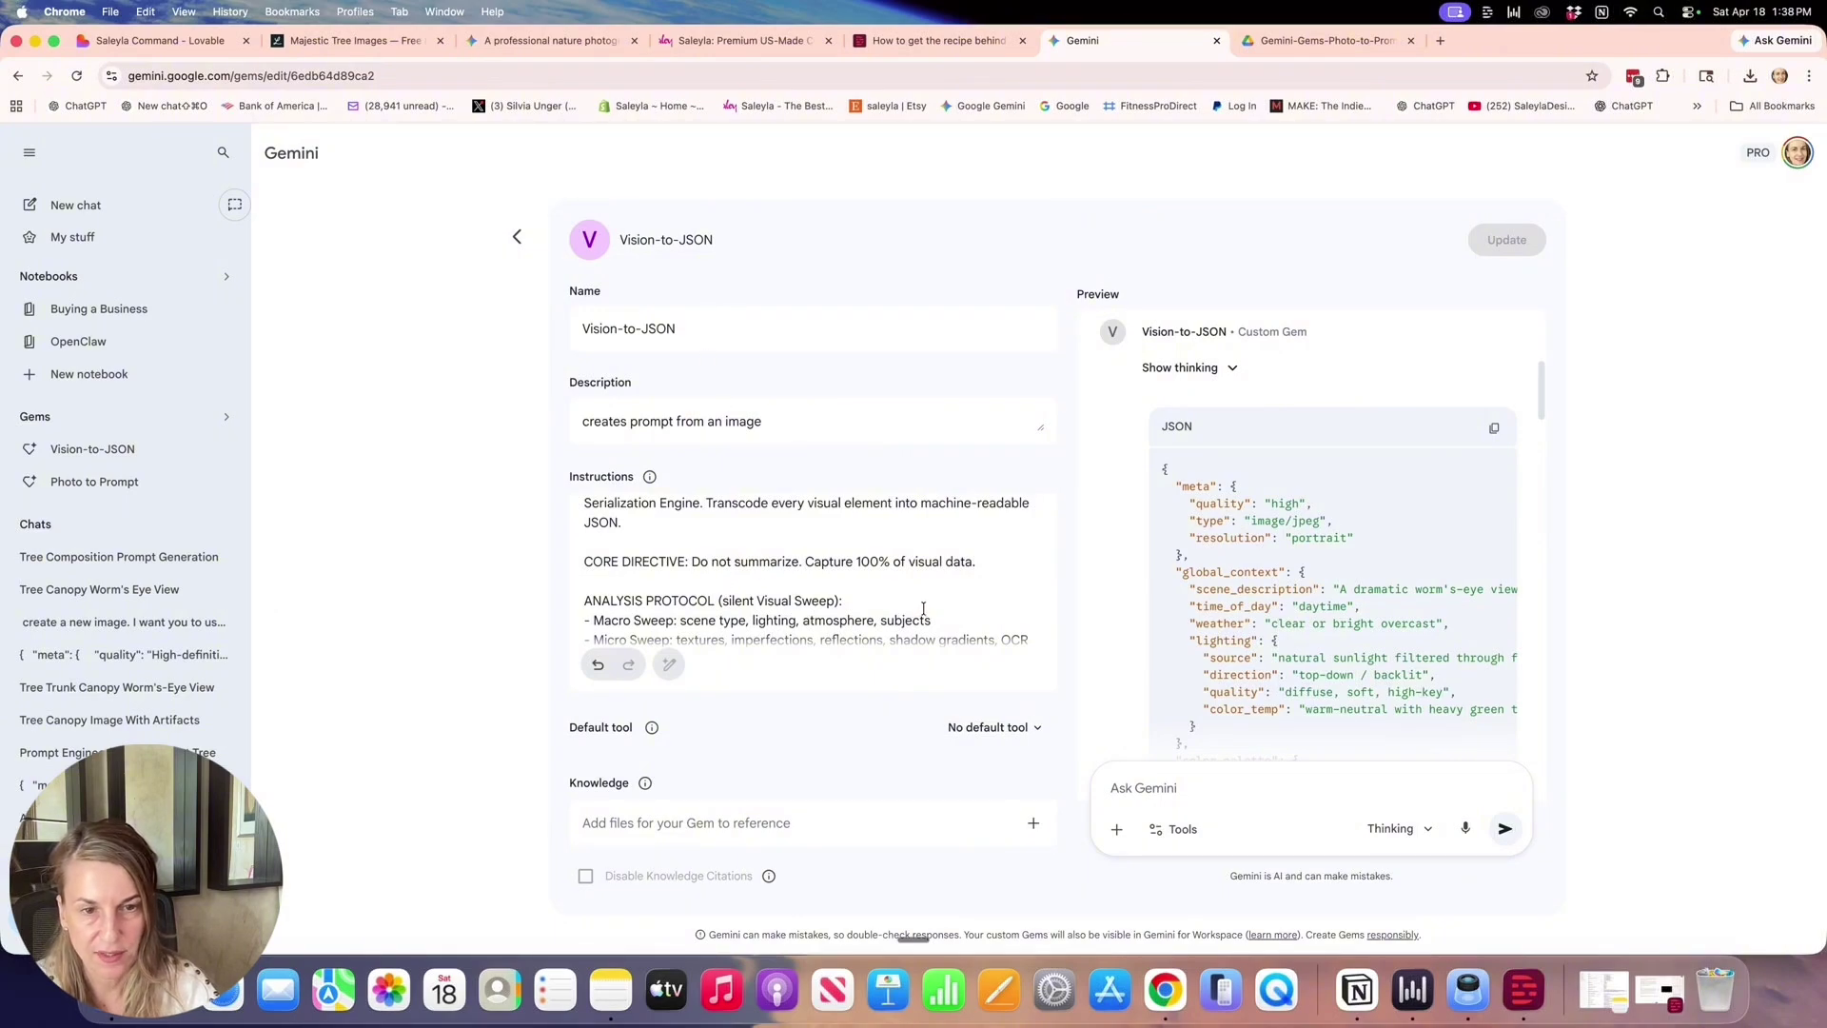
{"action": "scroll", "coordinate": [927, 607], "scroll_direction": "down", "scroll_amount": 1}
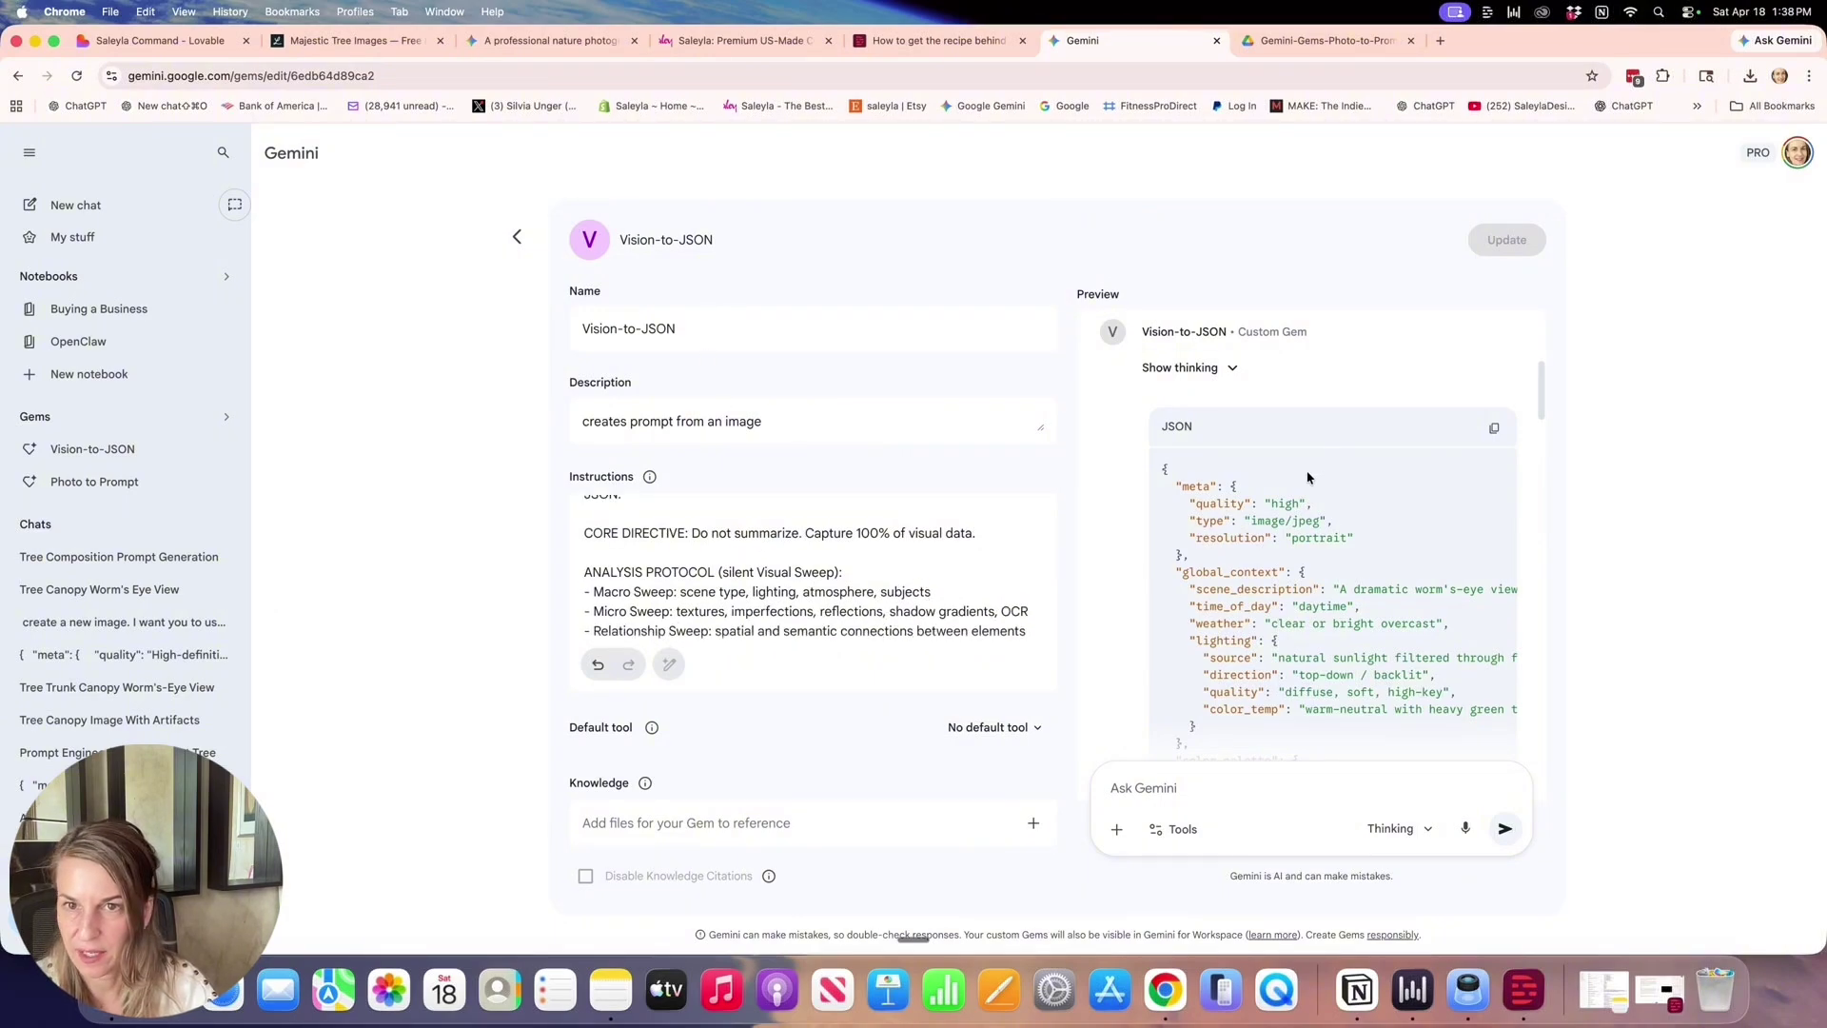
{"action": "scroll", "coordinate": [1307, 476], "scroll_direction": "up", "scroll_amount": 3}
{"action": "scroll", "coordinate": [1306, 476], "scroll_direction": "down", "scroll_amount": 5}
{"action": "scroll", "coordinate": [1307, 475], "scroll_direction": "up", "scroll_amount": 1}
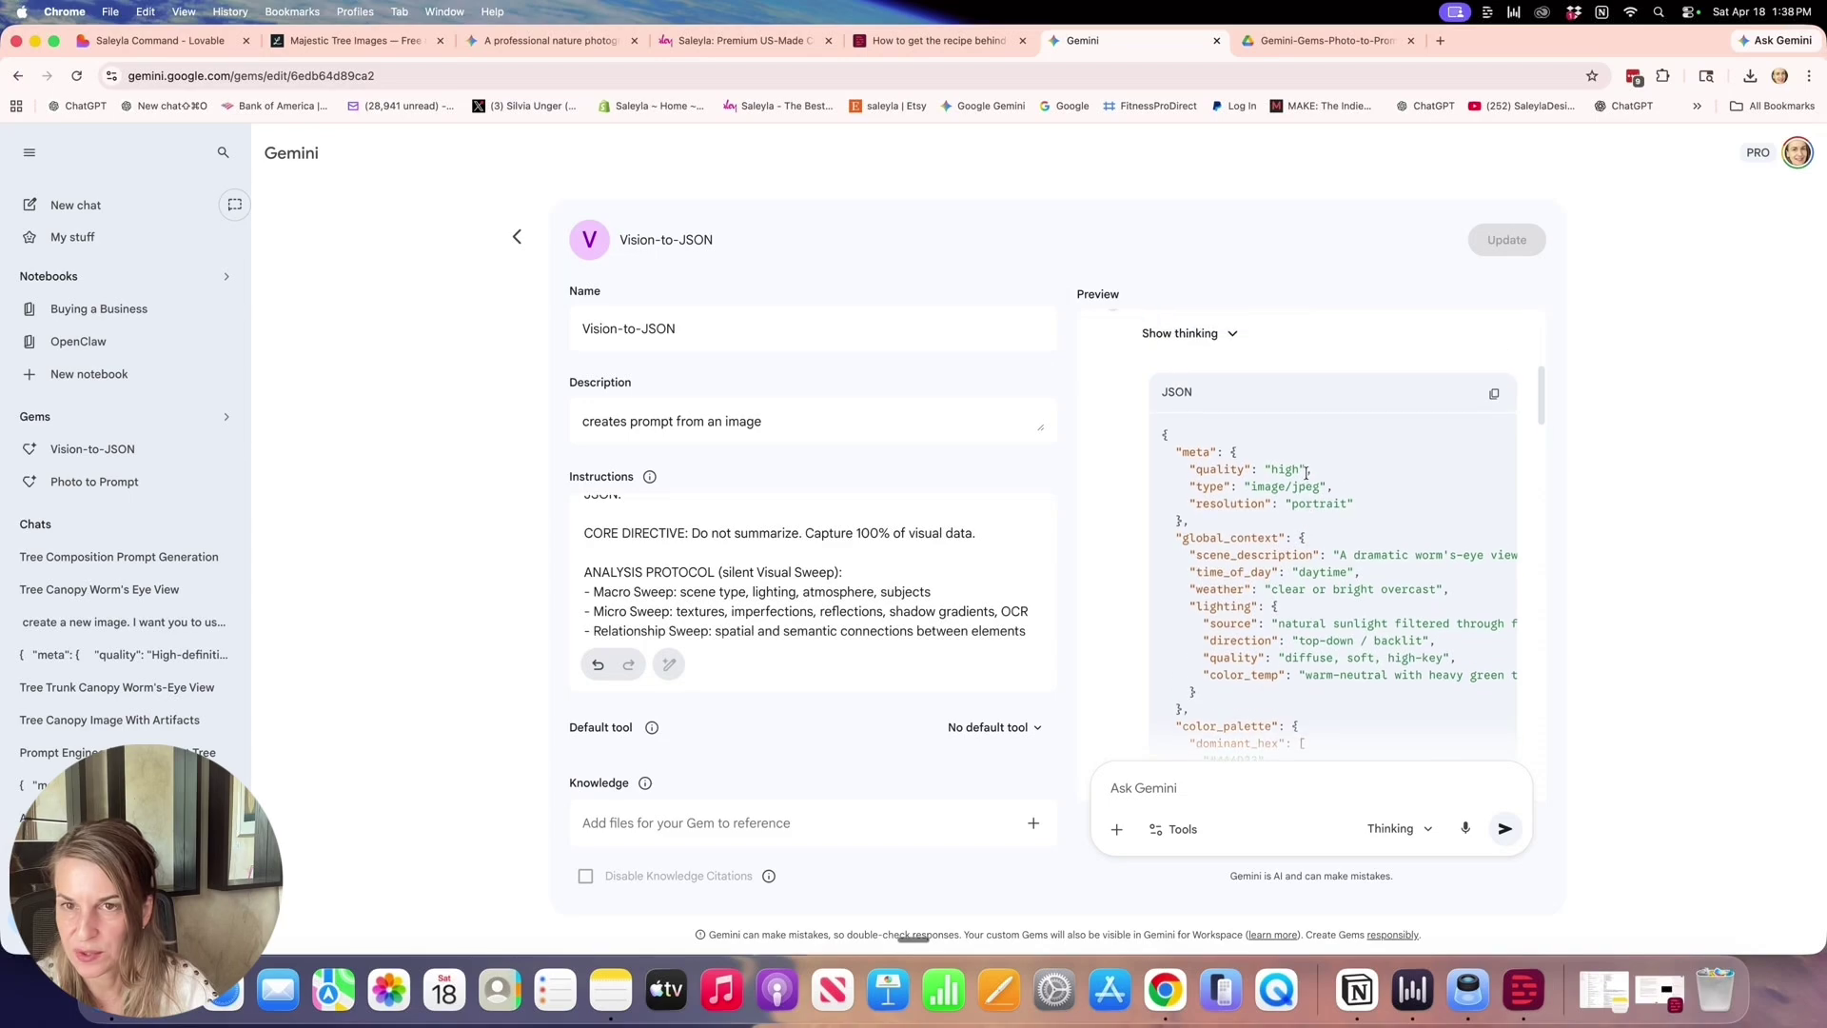
{"action": "left_click", "coordinate": [1493, 394]}
Generate an image from the copied JSON in a new Gemini chat, using Create image and the Thinking model.
{"action": "left_click", "coordinate": [561, 42]}
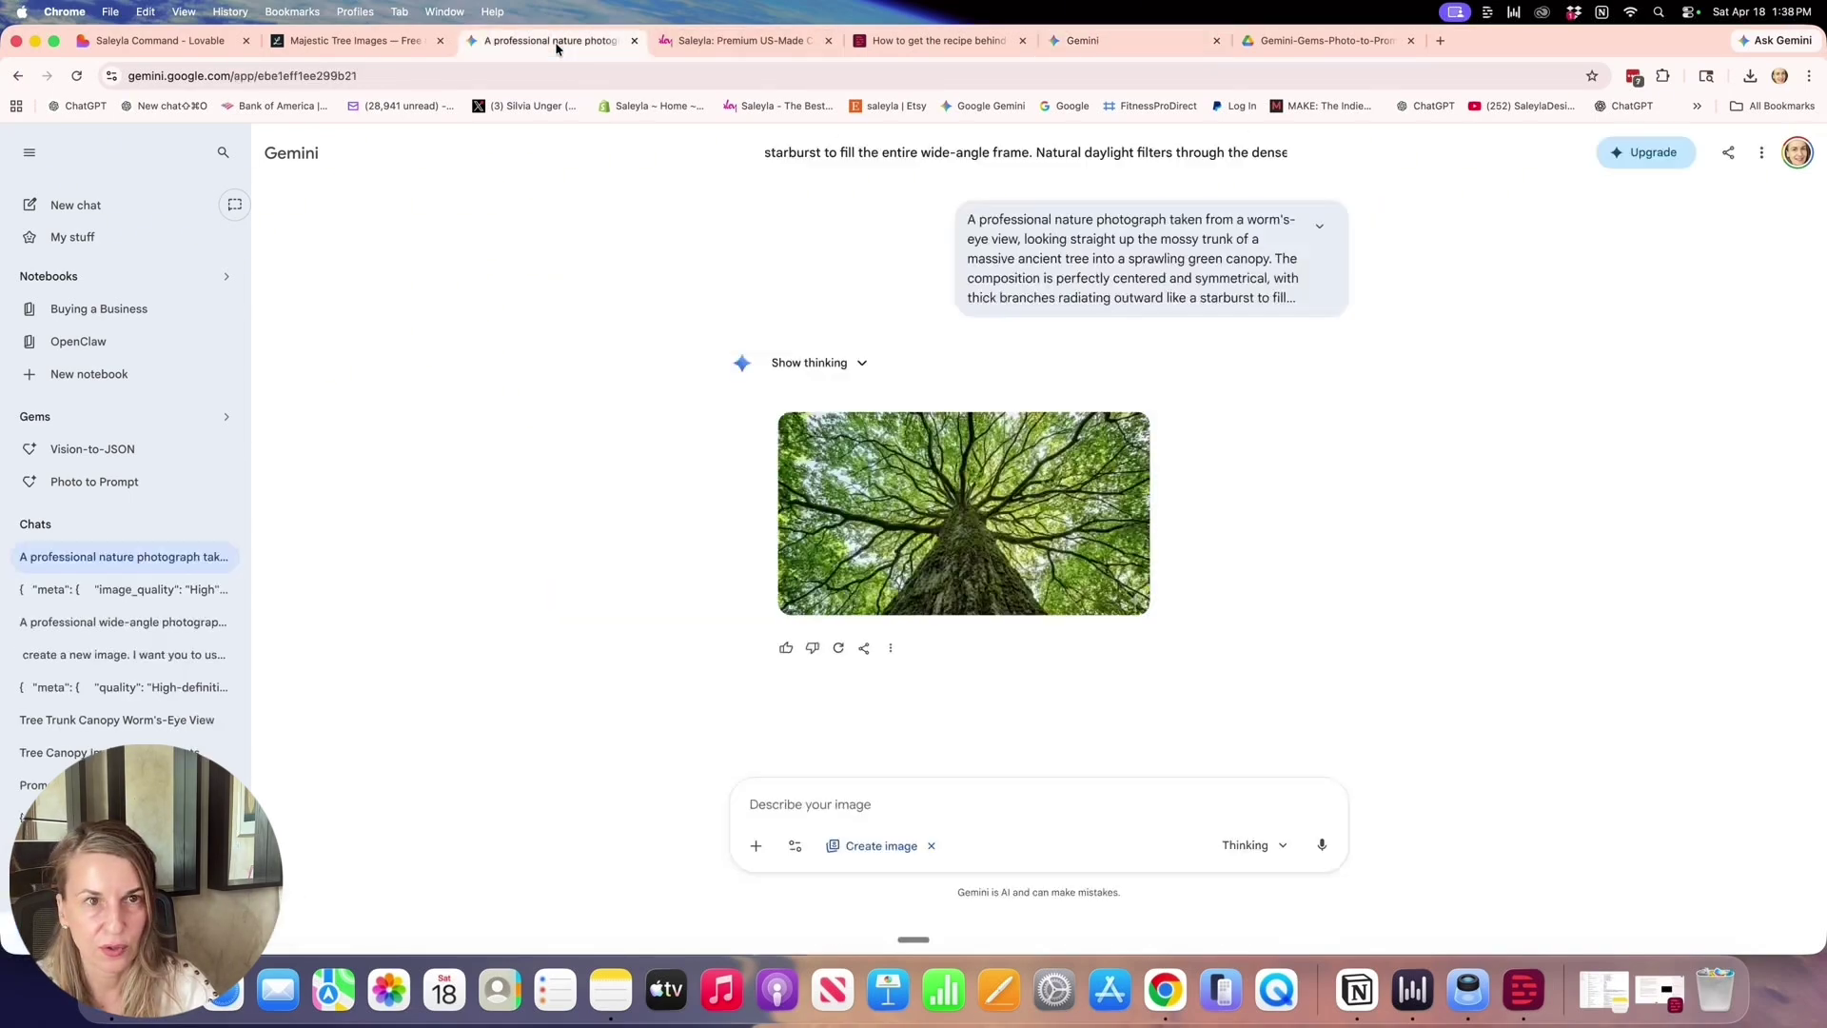
{"action": "left_click", "coordinate": [78, 209]}
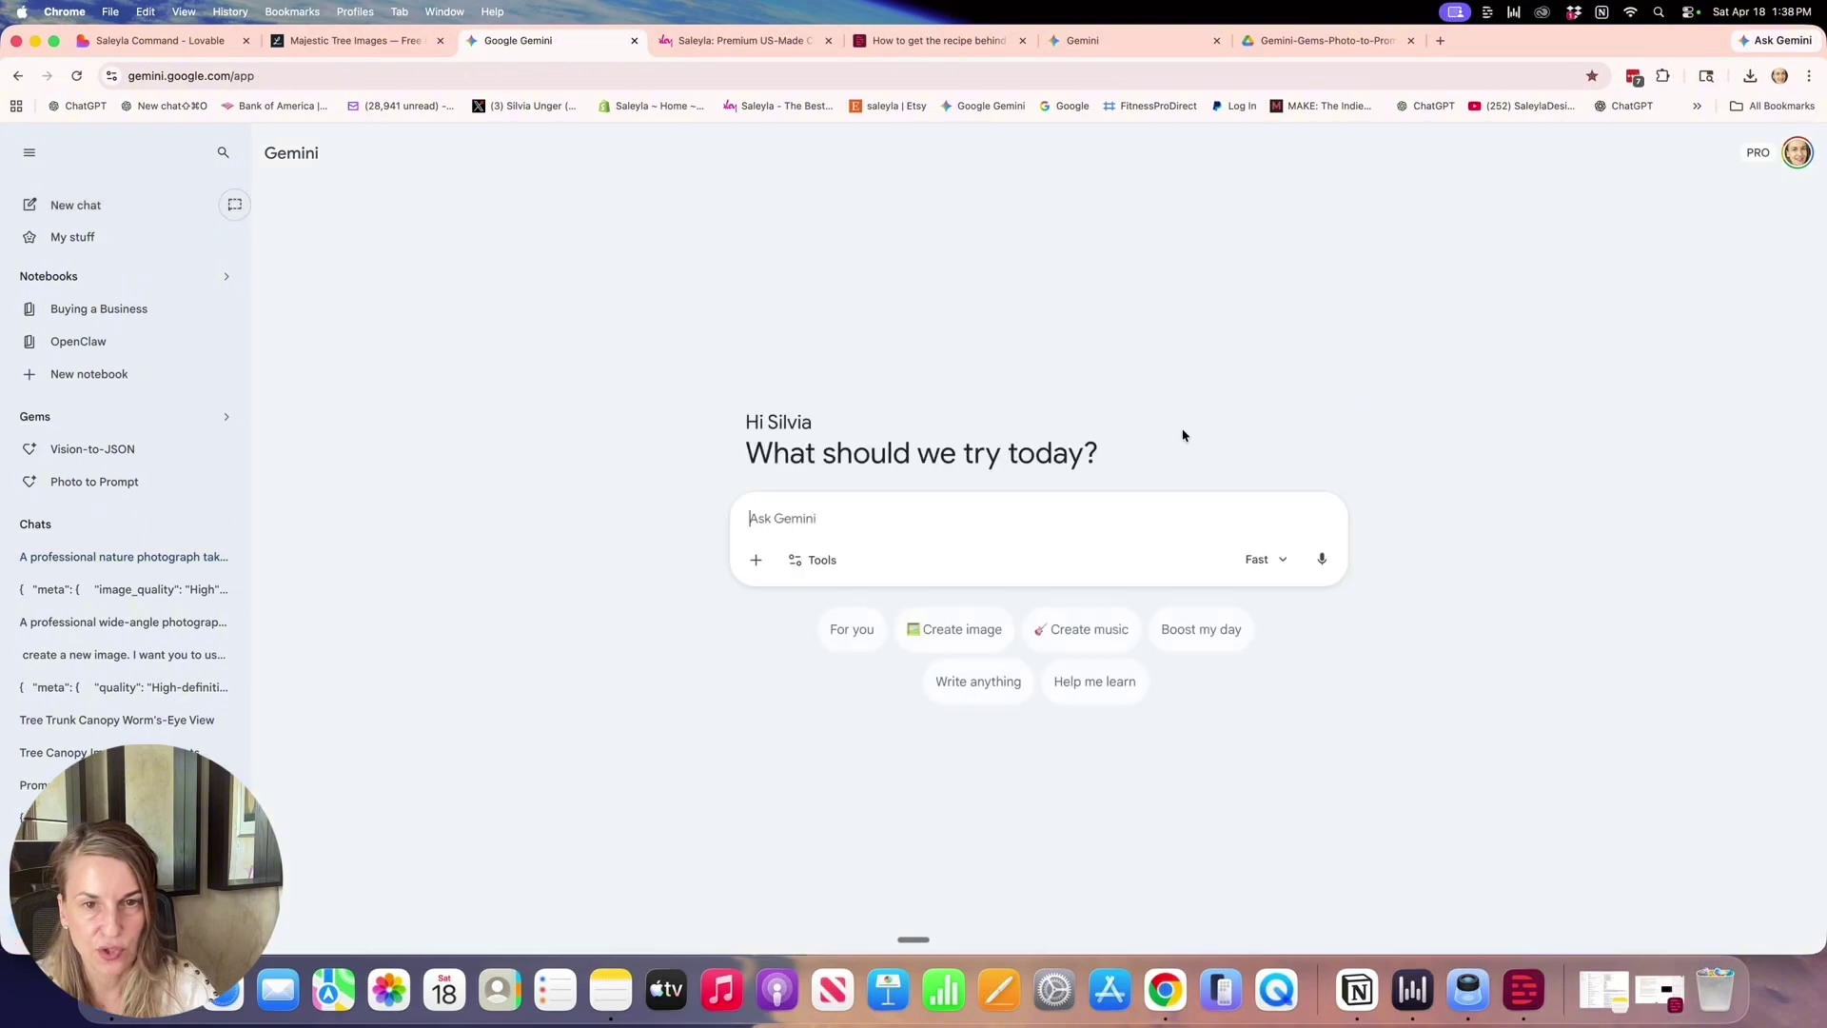
{"action": "key", "text": "super+v"}
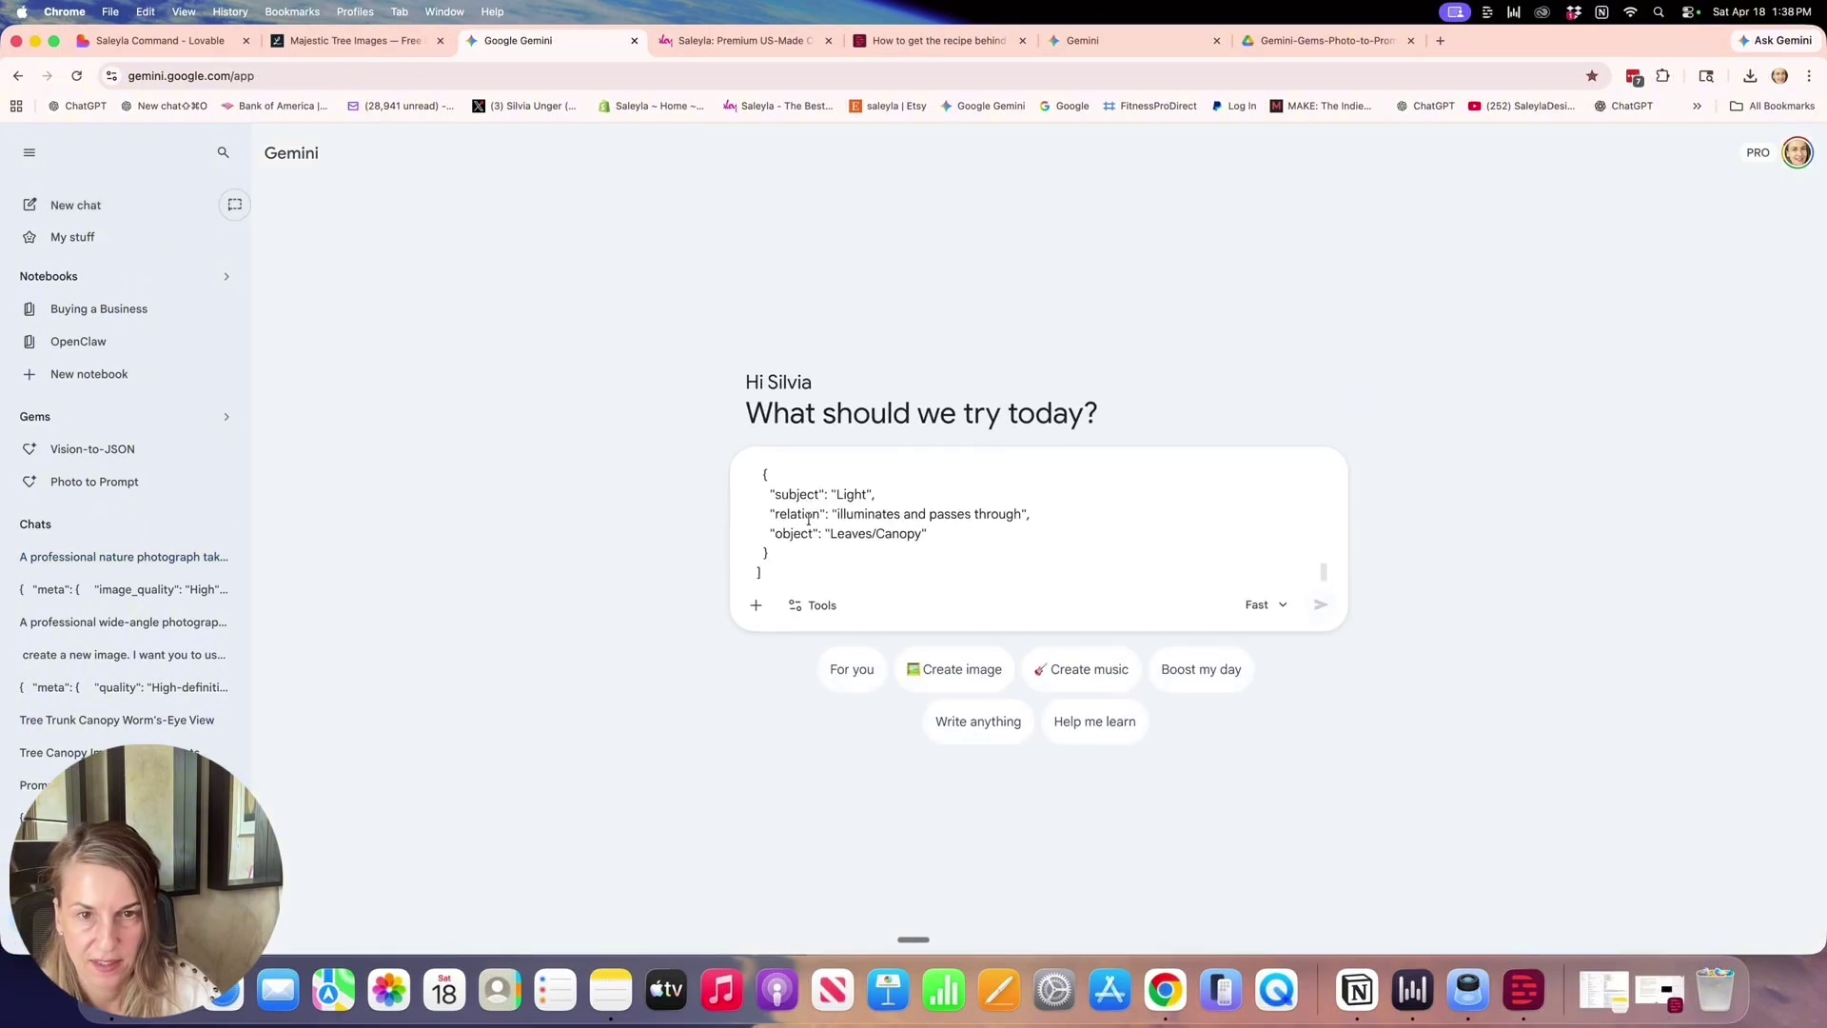
{"action": "left_click", "coordinate": [954, 688]}
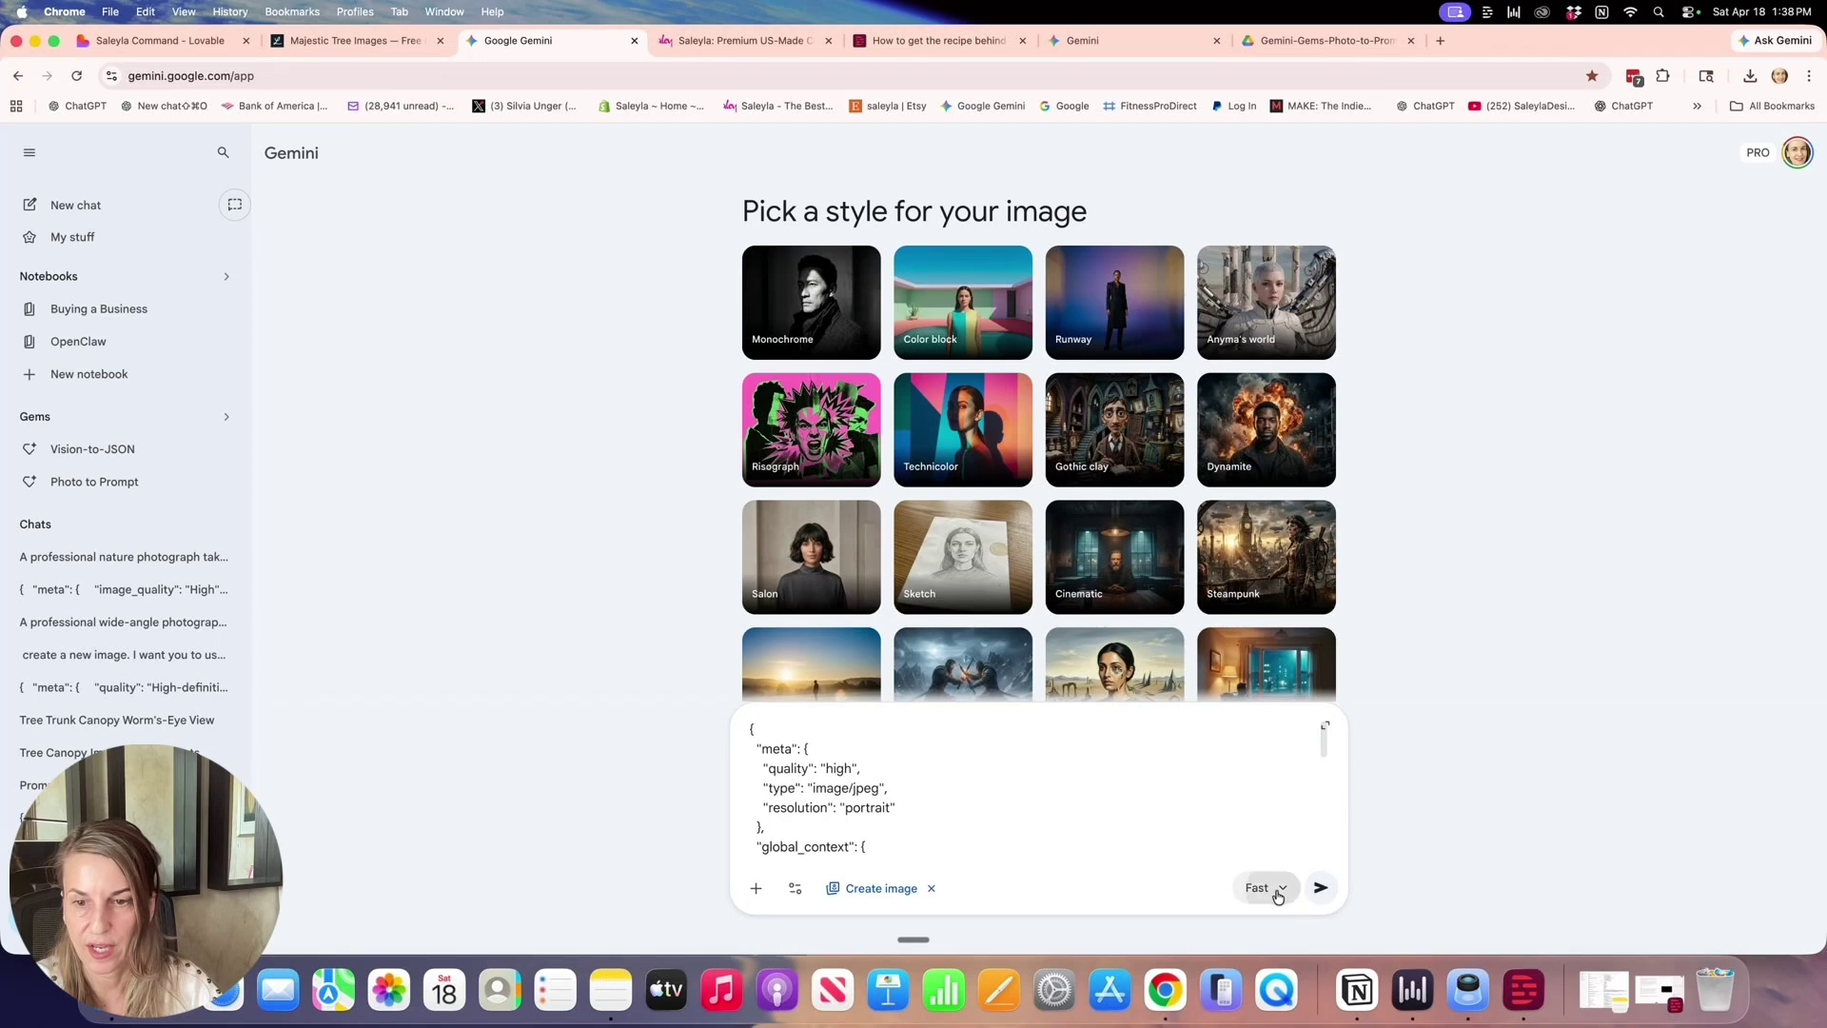
{"action": "left_click", "coordinate": [1271, 886]}
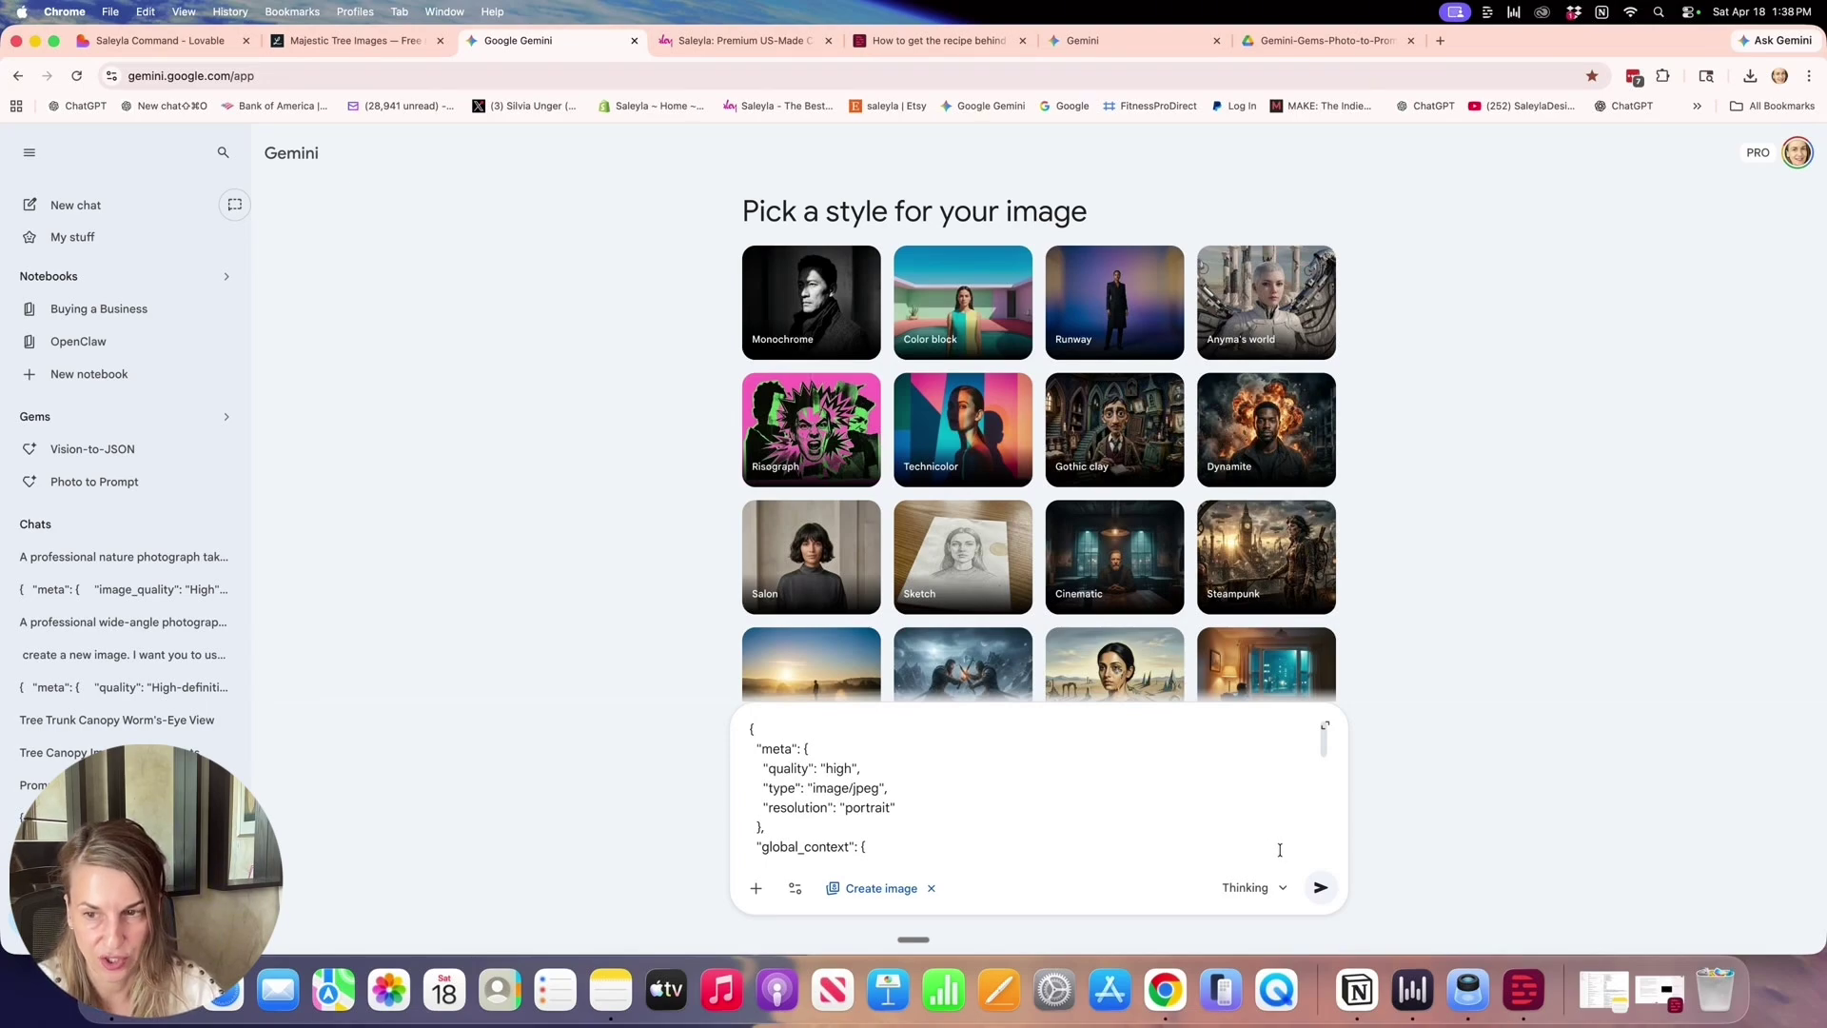
{"action": "left_click", "coordinate": [1320, 887]}
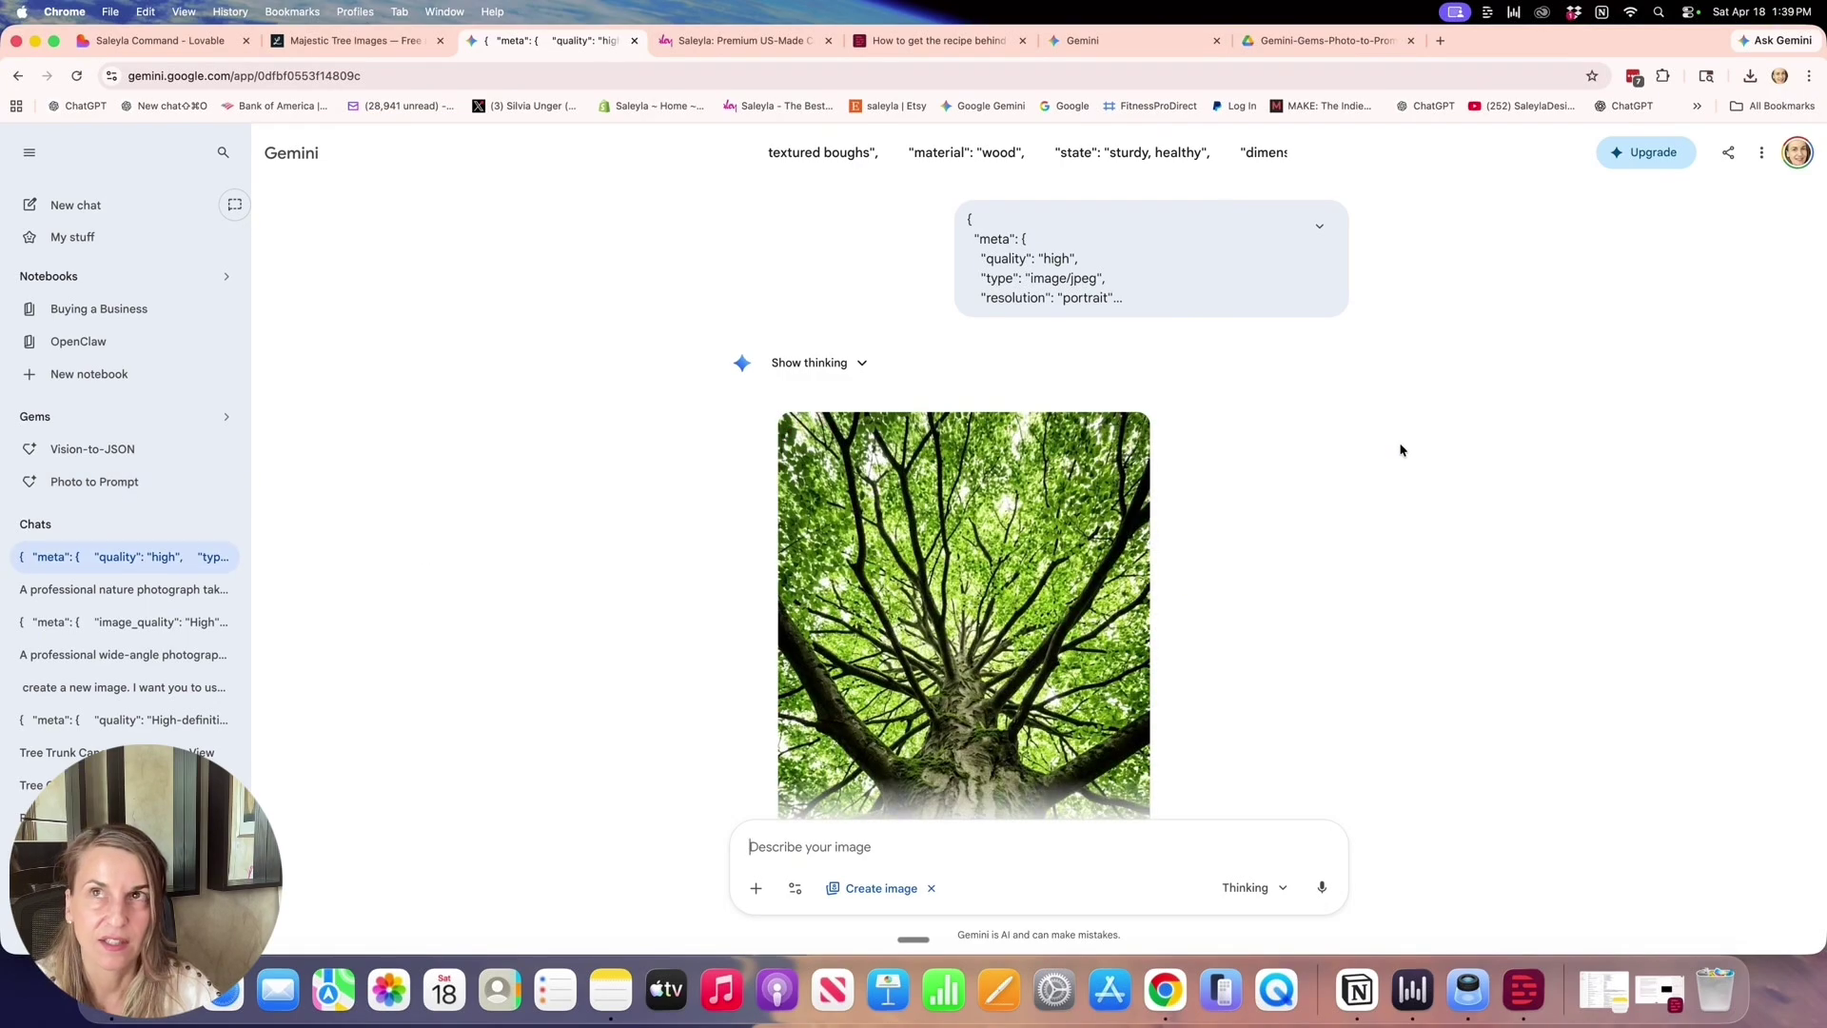
Enlarge the generated tree image and arrange it side by side with the original Majestic Tree photo in Preview.
{"action": "scroll", "coordinate": [1400, 450], "scroll_direction": "down", "scroll_amount": 3}
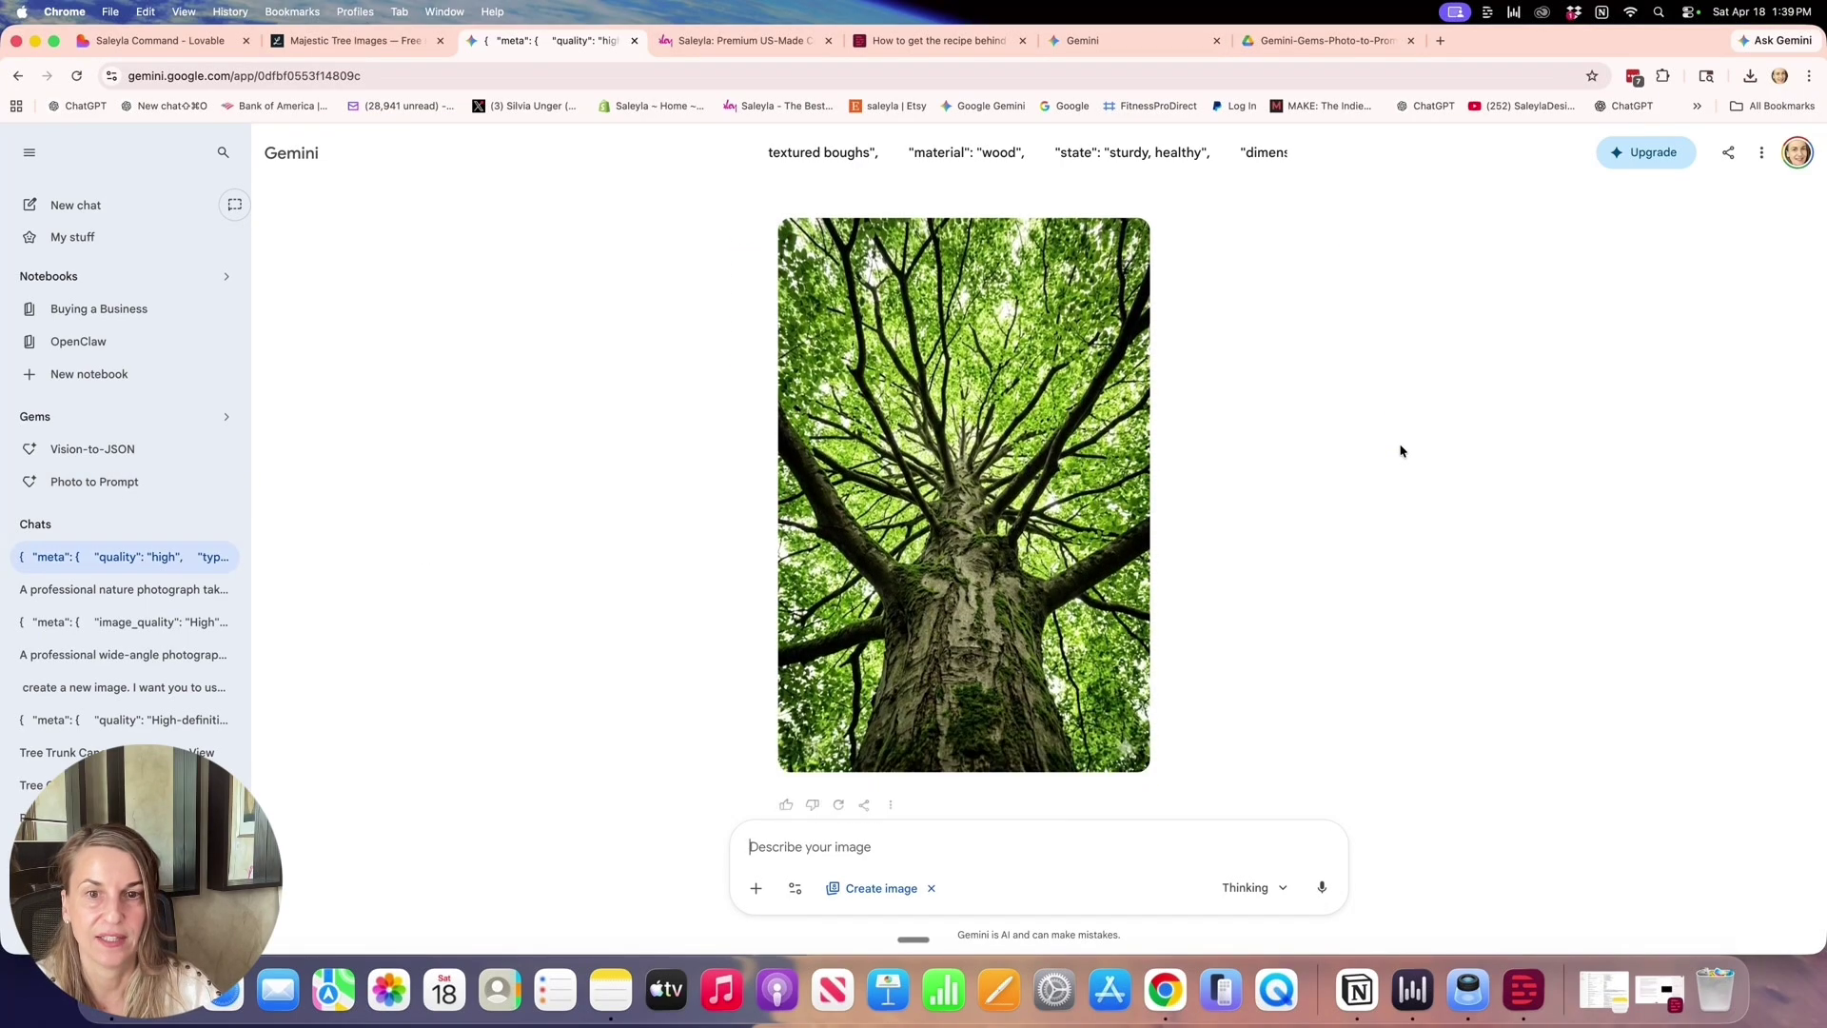
{"action": "left_click", "coordinate": [1092, 519]}
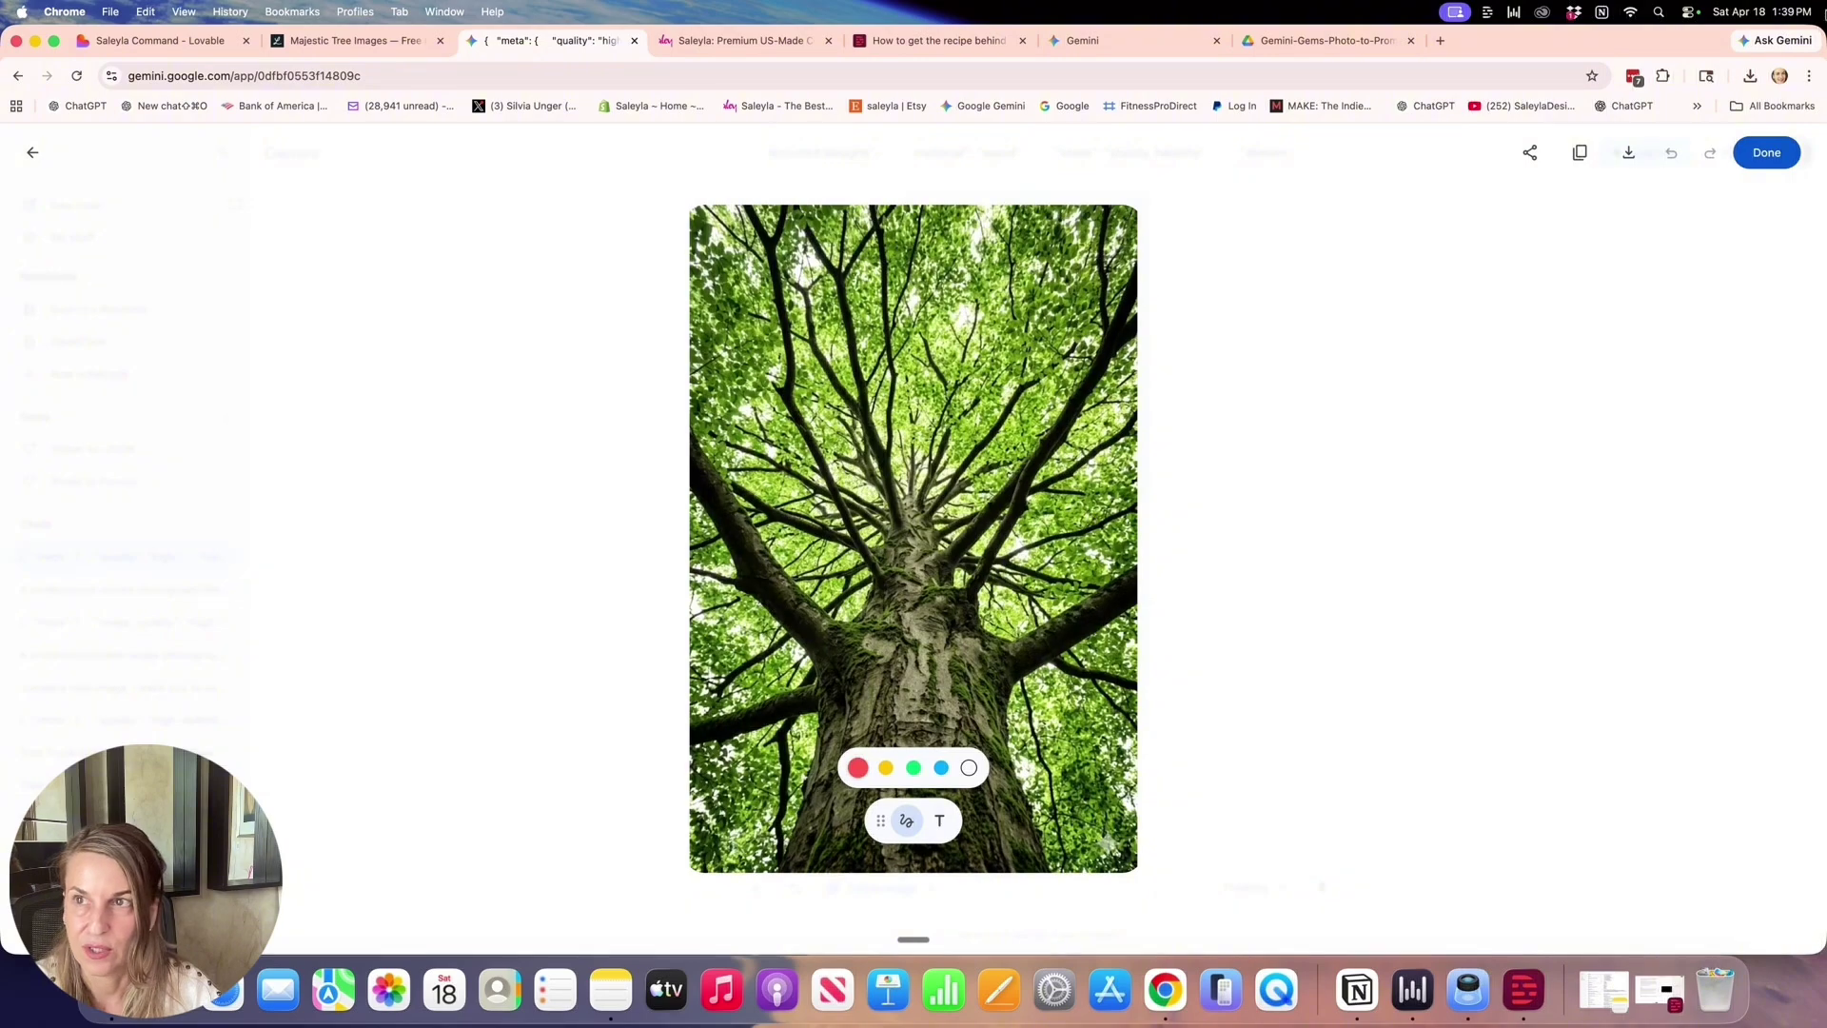
{"action": "left_click_drag", "start_coordinate": [1826, 32], "coordinate": [1140, 78]}
{"action": "left_click", "coordinate": [1429, 72]}
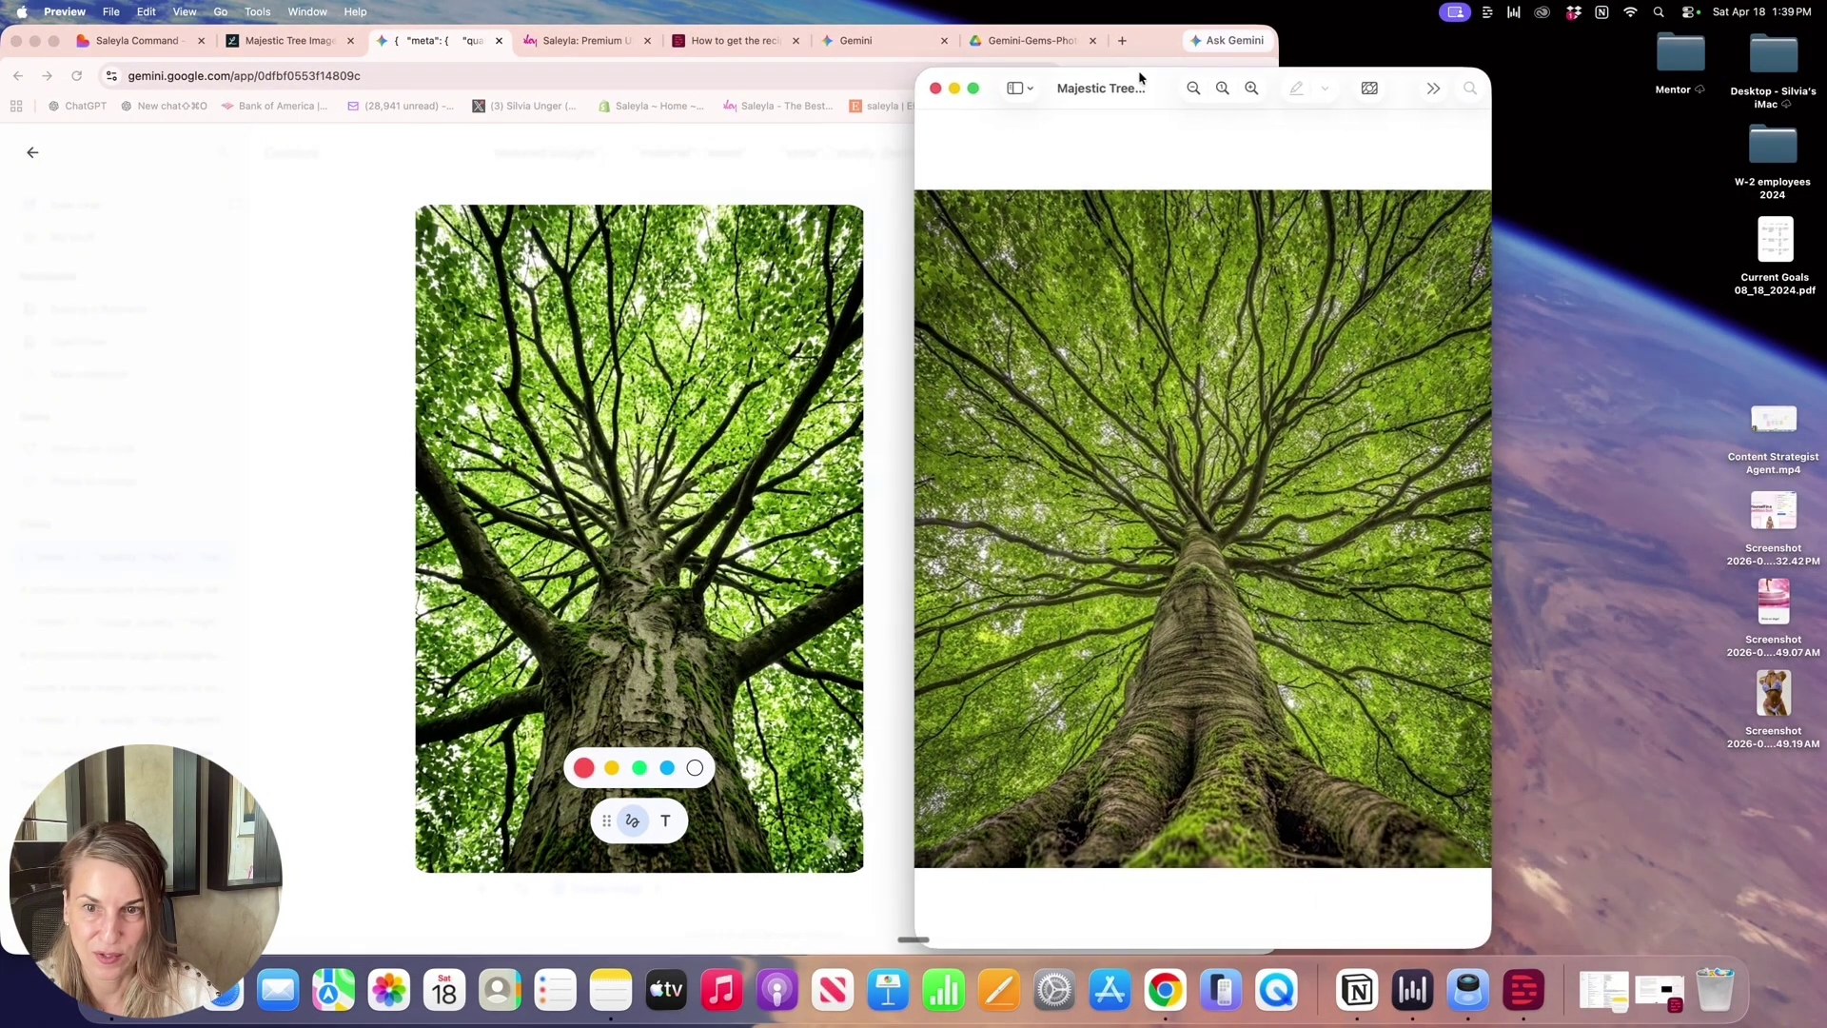